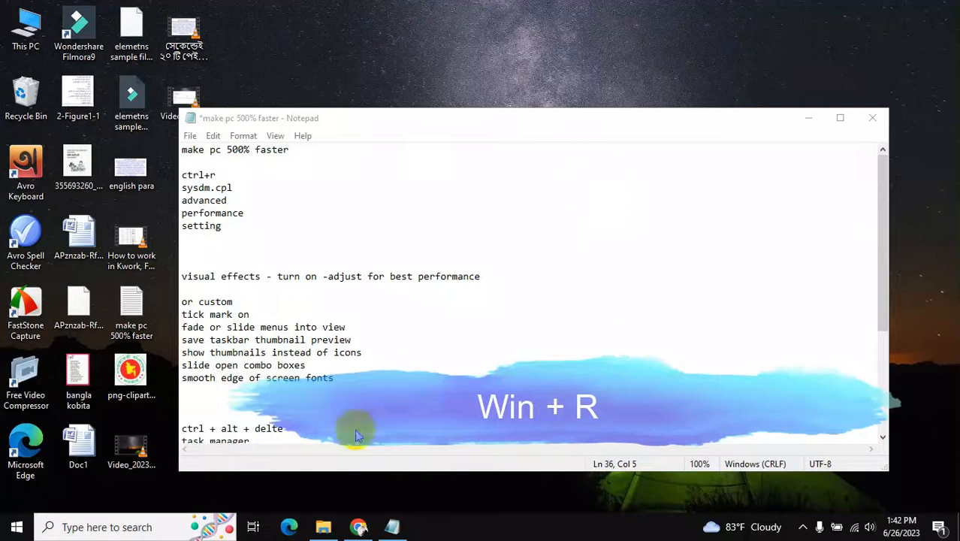
Run sysdm.cpl to bring up System Properties and open the advanced Performance settings
left_click(98, 517)
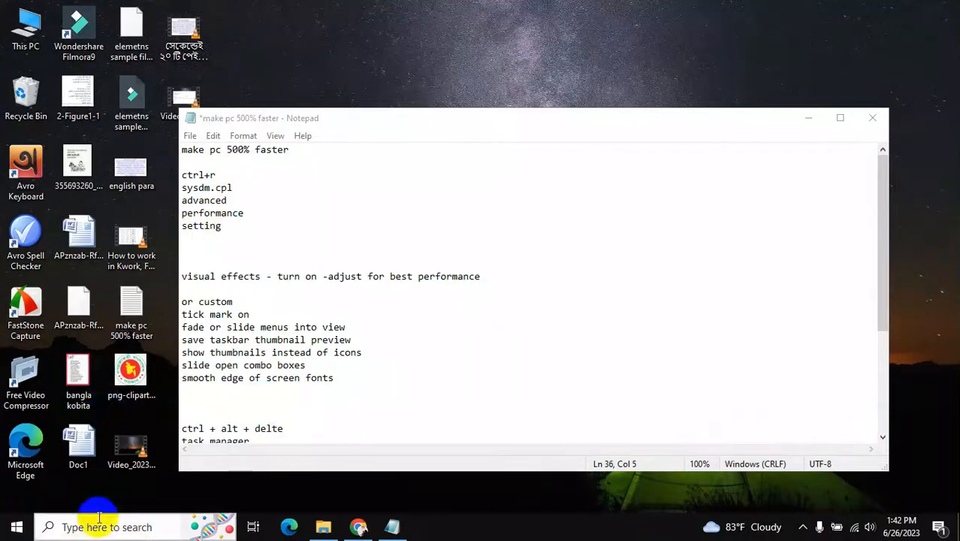
key("super+r")
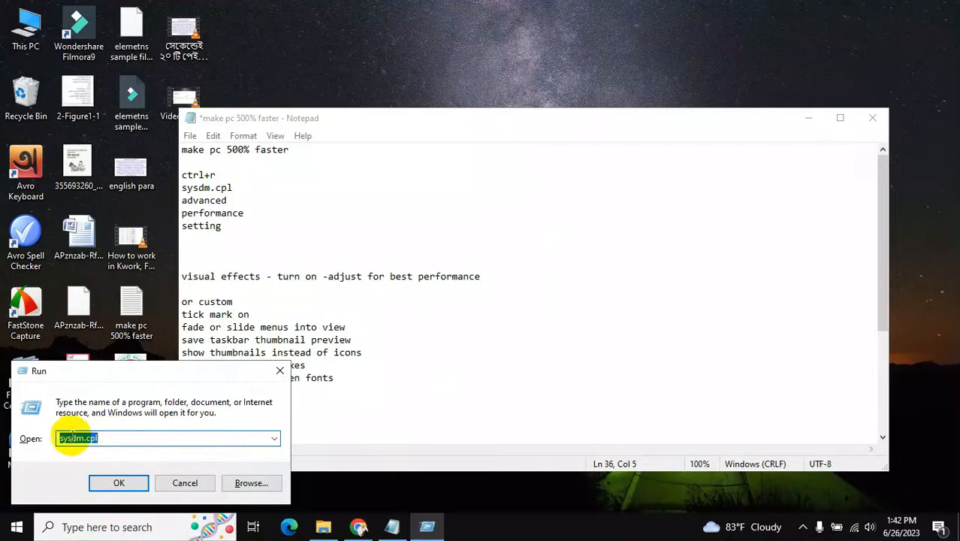
left_click(70, 438)
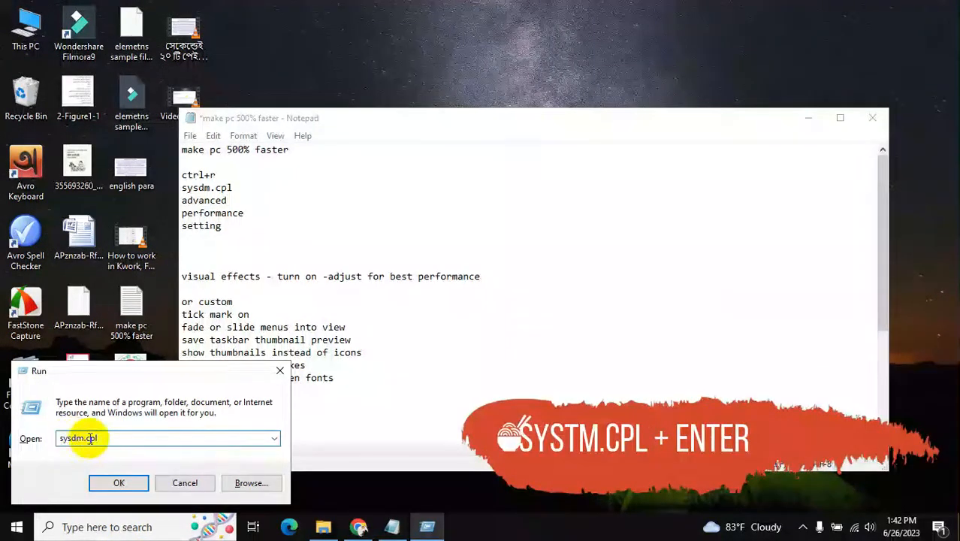
left_click(118, 485)
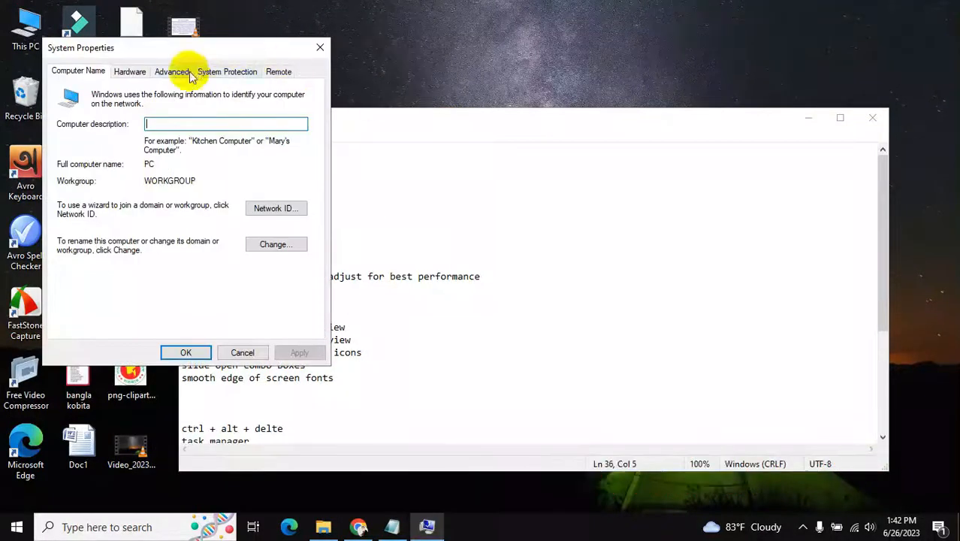
left_click(173, 72)
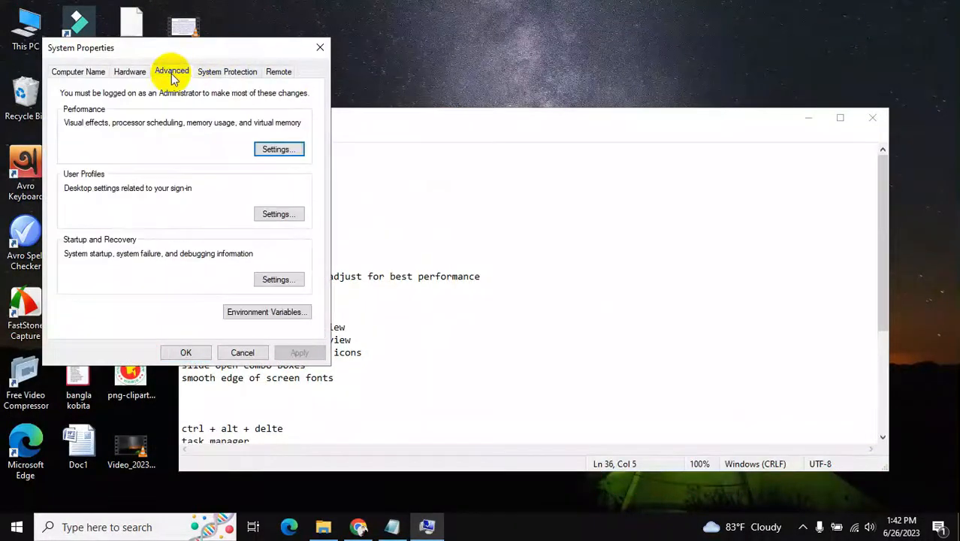
left_click(275, 151)
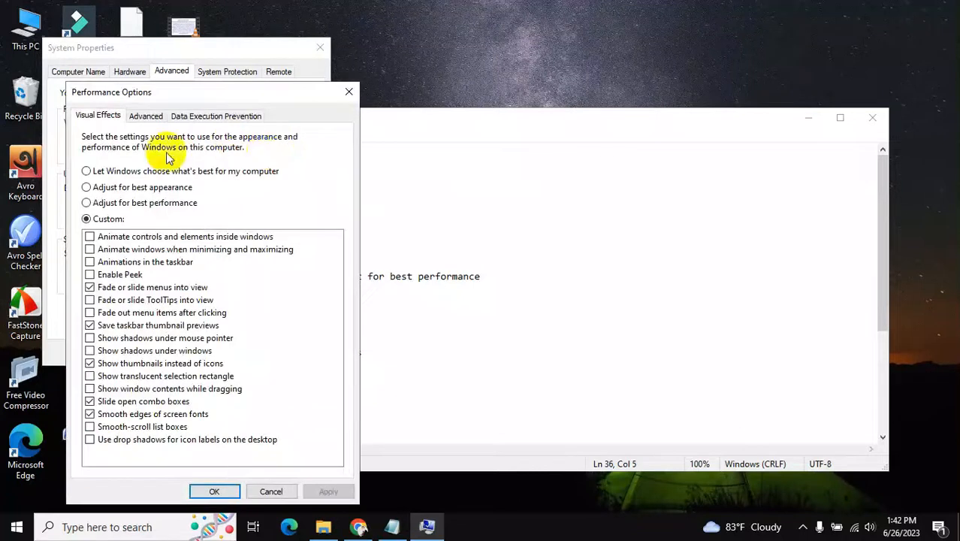
Clear all visual effects with the Adjust for best performance preset, switch to Custom and enable Fade or slide menus into view
left_click(89, 206)
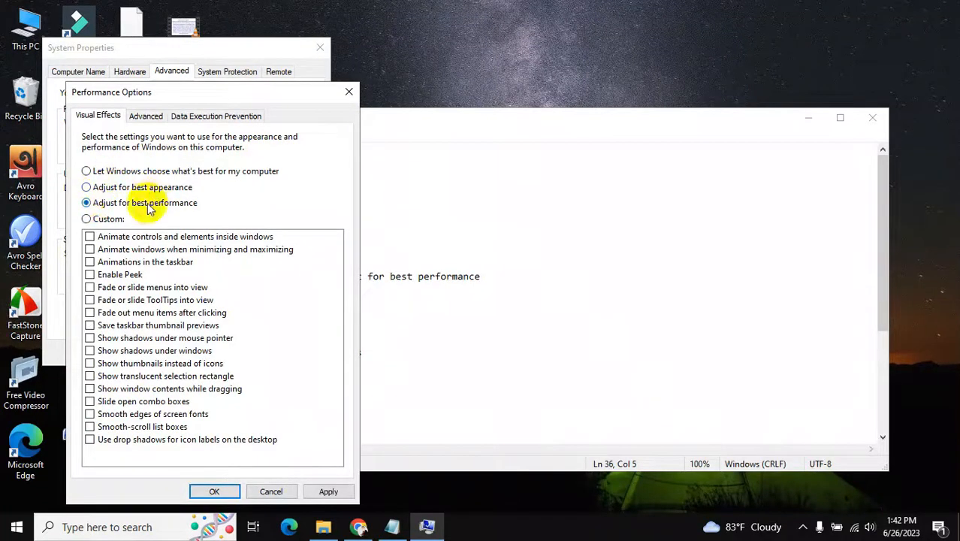
left_click(87, 219)
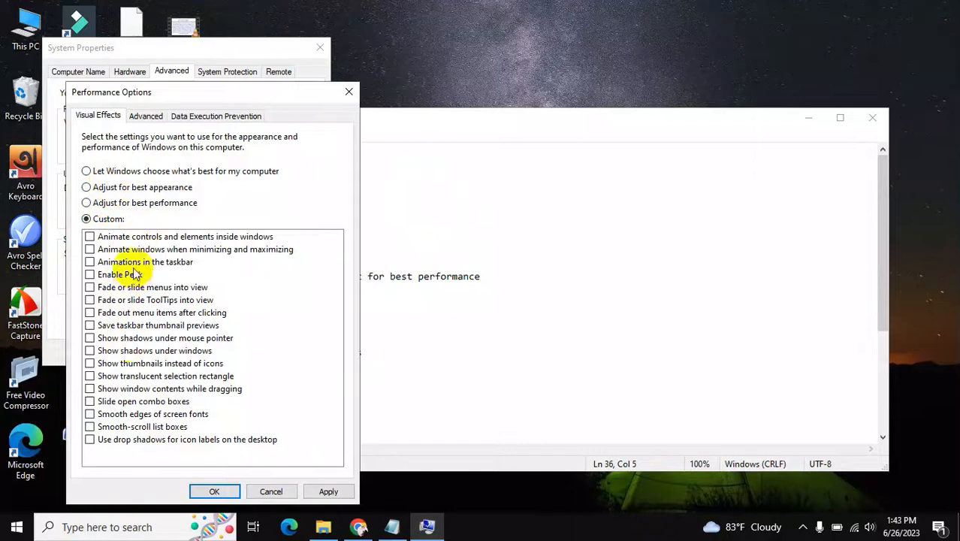
left_click_drag(216, 91, 598, 58)
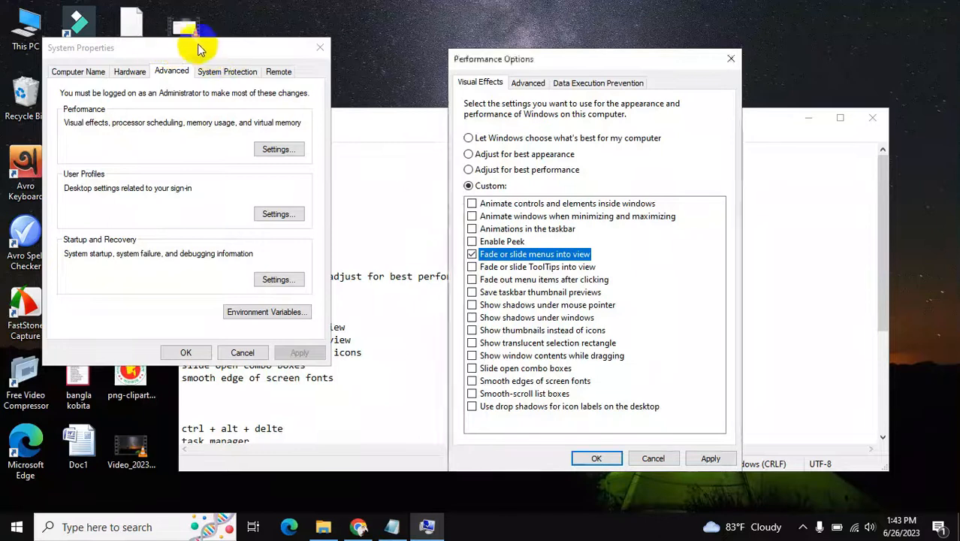
Snap the Notepad notes to the right half of the screen and place the Performance Options dialog beside them
left_click(762, 122)
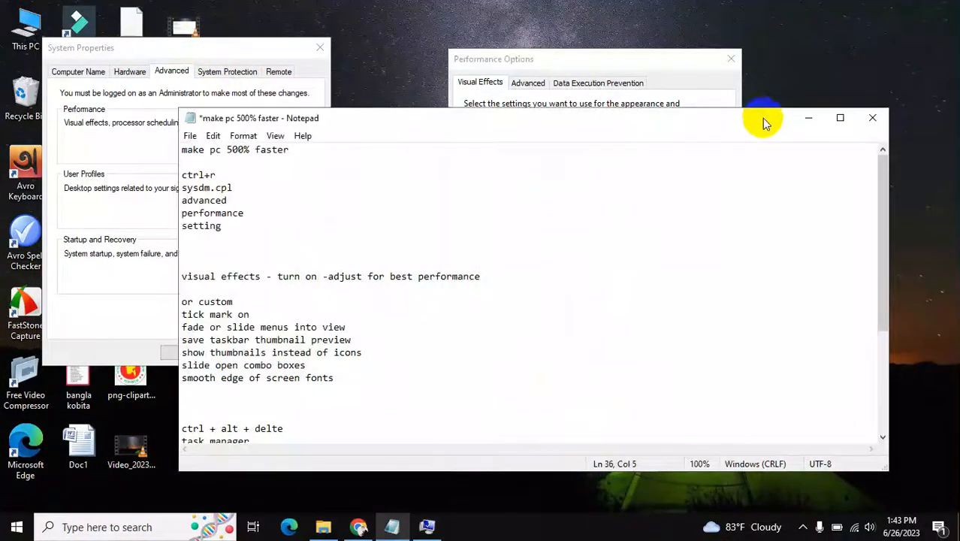
key("super+Right")
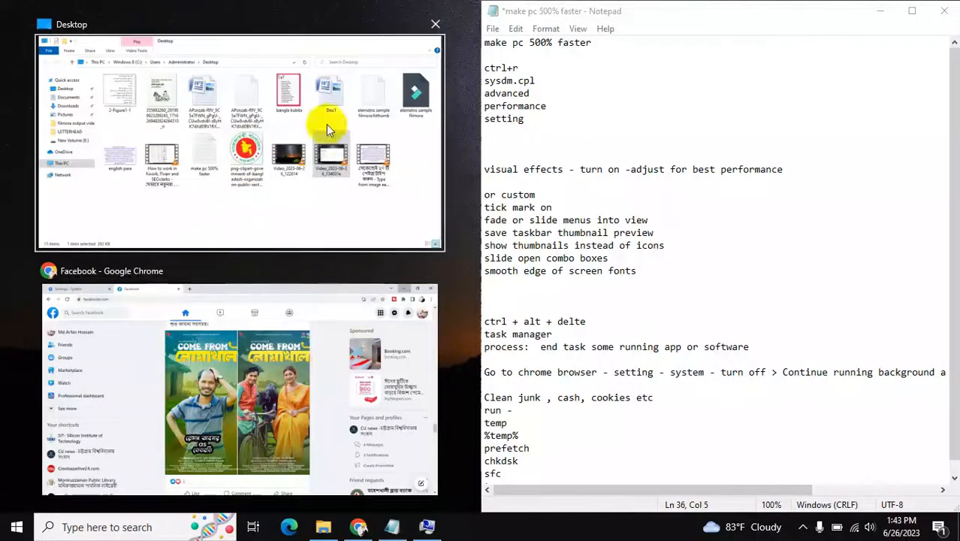
left_click(429, 526)
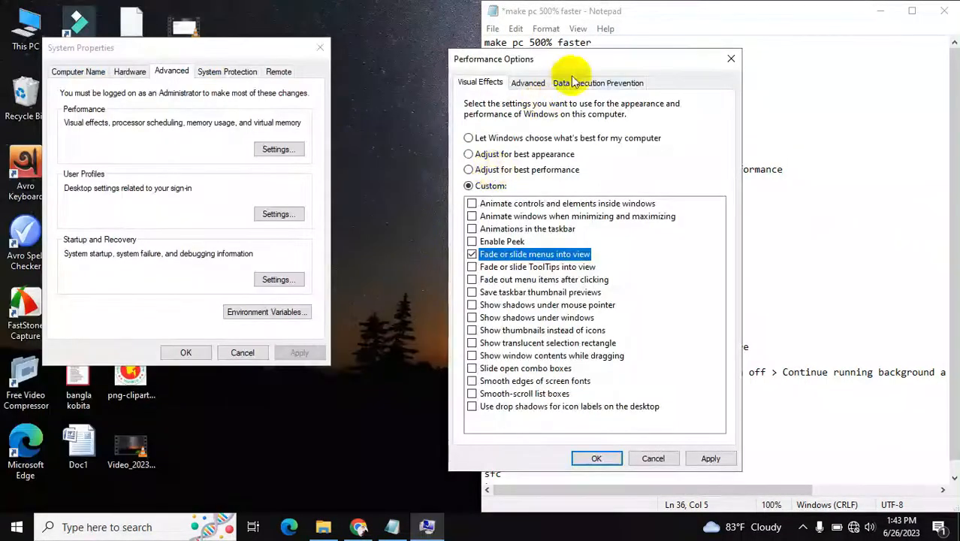
left_click_drag(597, 60, 314, 64)
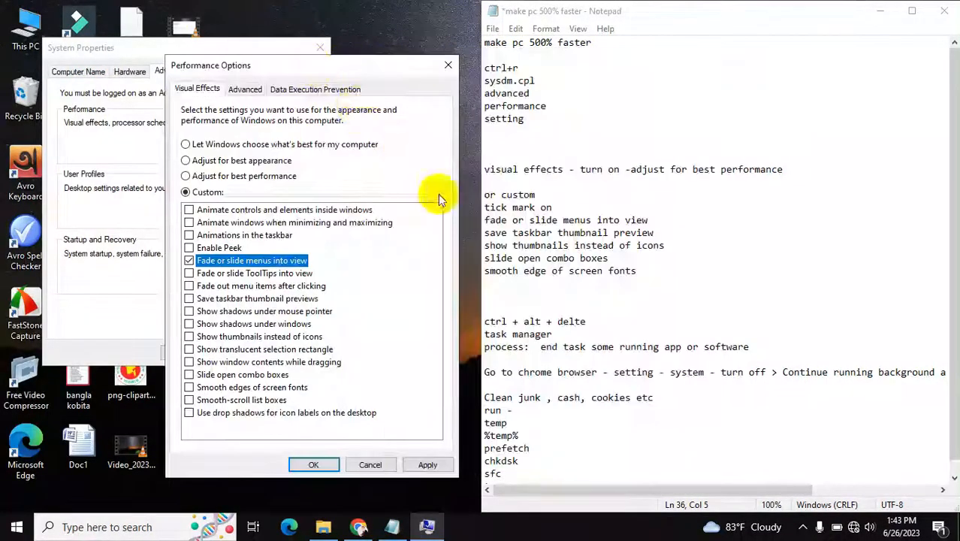
Enable taskbar thumbnail previews, thumbnails instead of icons, slide open combo boxes and smooth screen font edges, applying the changes and closing System Properties
left_click(194, 300)
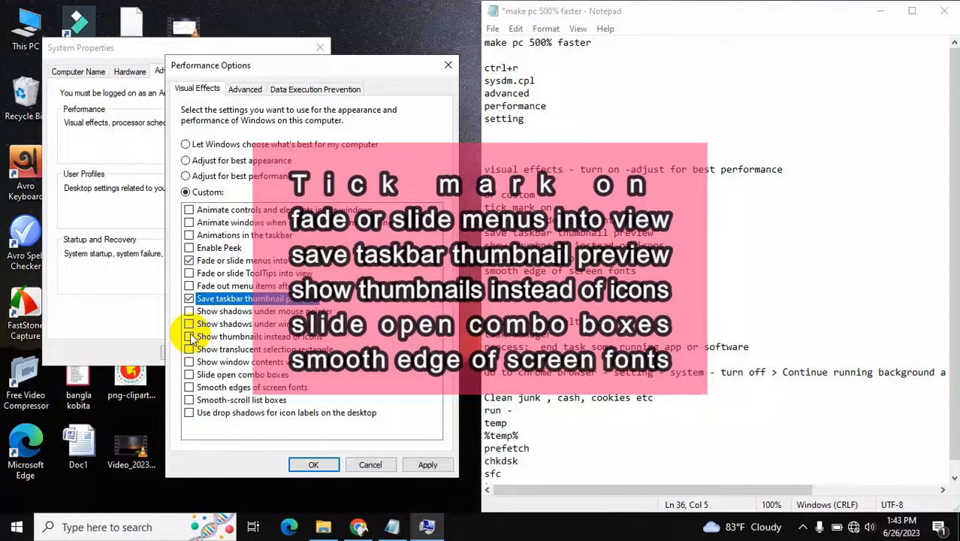
left_click(189, 337)
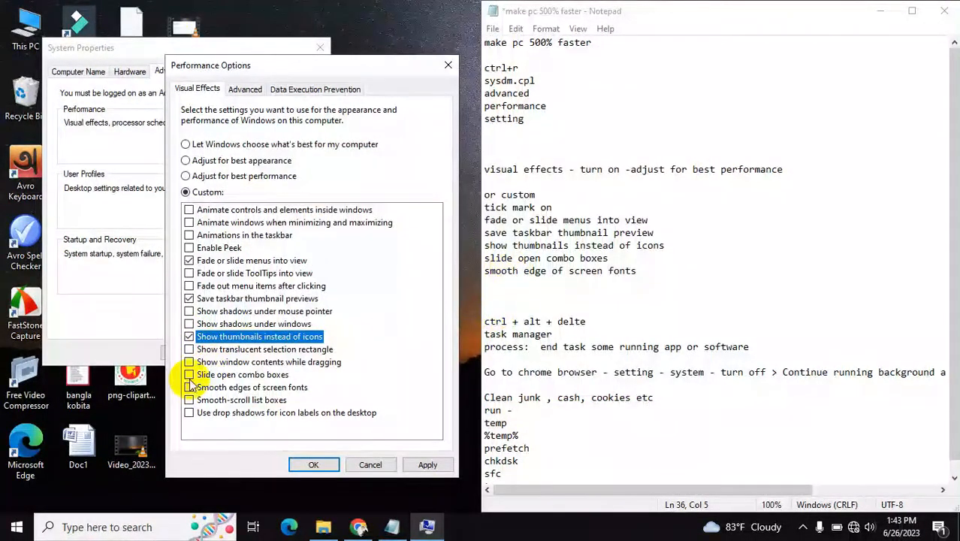
left_click(189, 375)
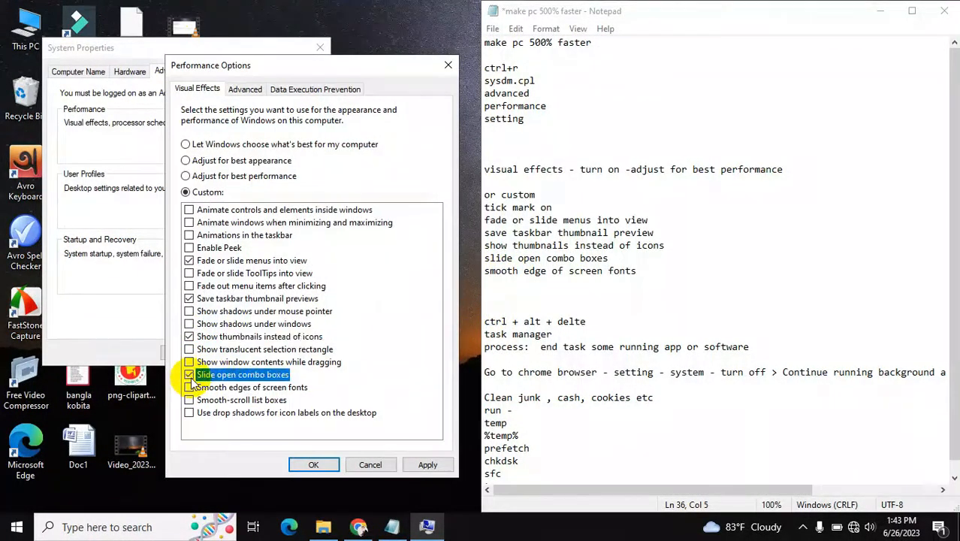
left_click(190, 388)
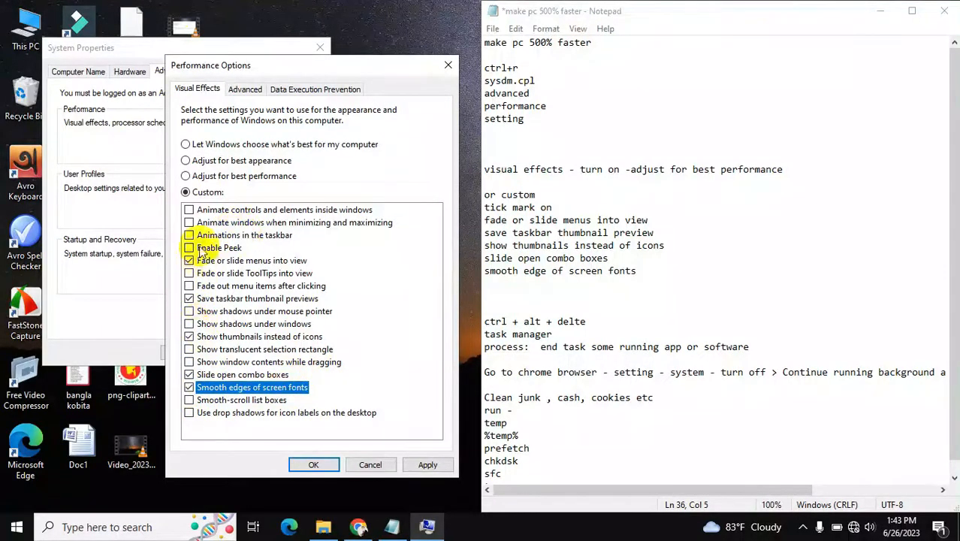
left_click(425, 465)
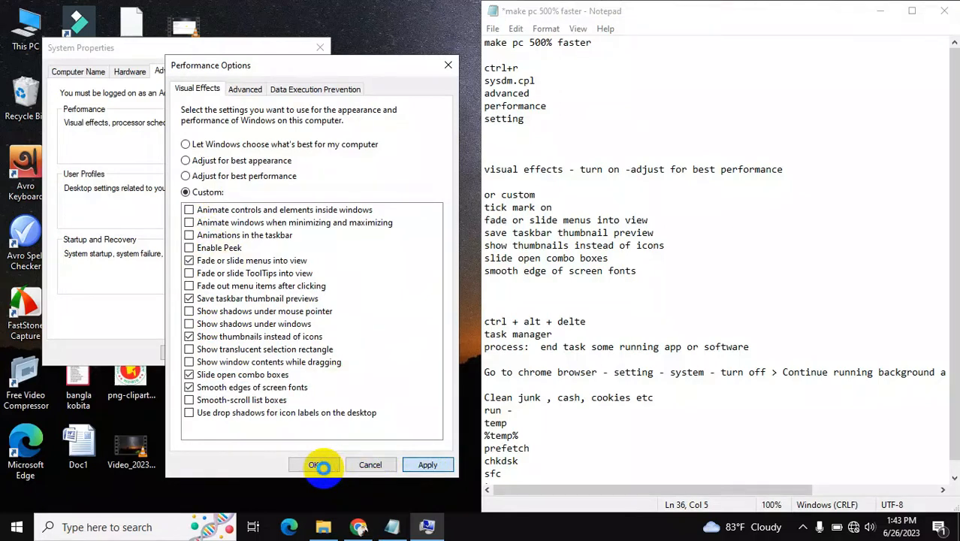
left_click(316, 465)
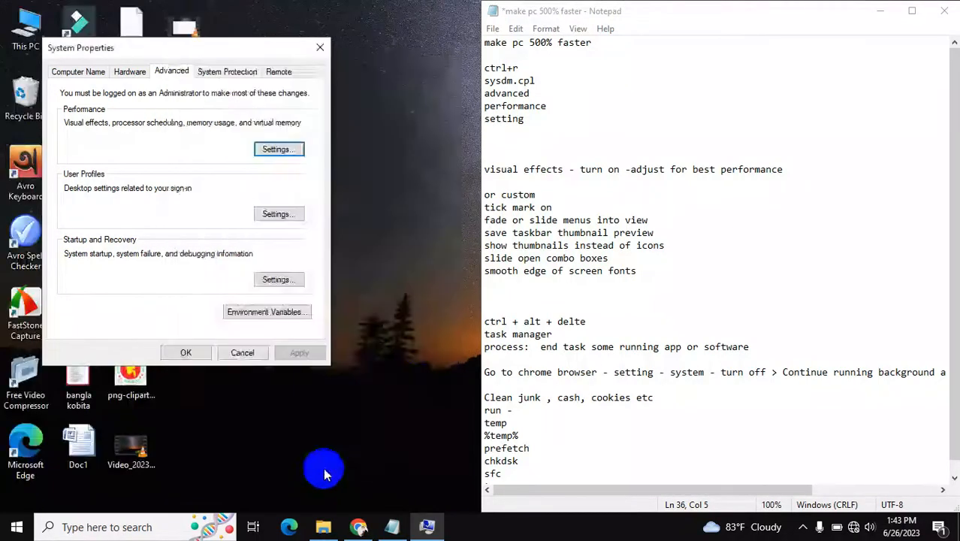
left_click(185, 352)
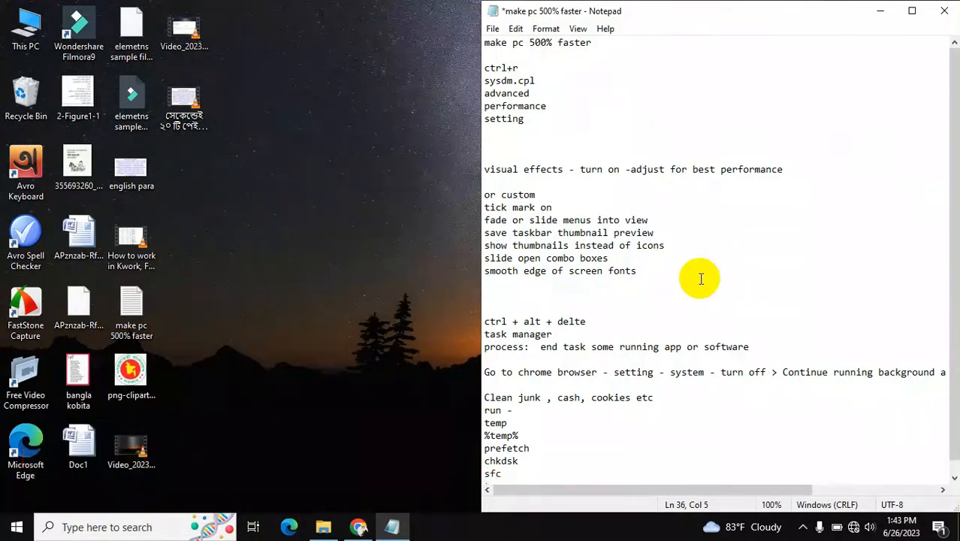
Open Task Manager and look through the running apps and background processes for ones that could be ended
key("ctrl+shift+Escape")
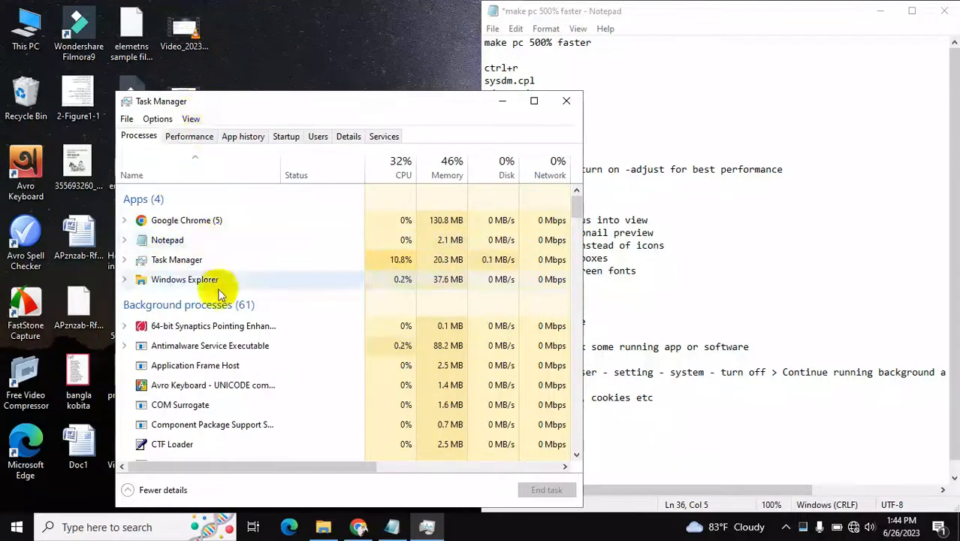
left_click_drag(368, 111, 361, 44)
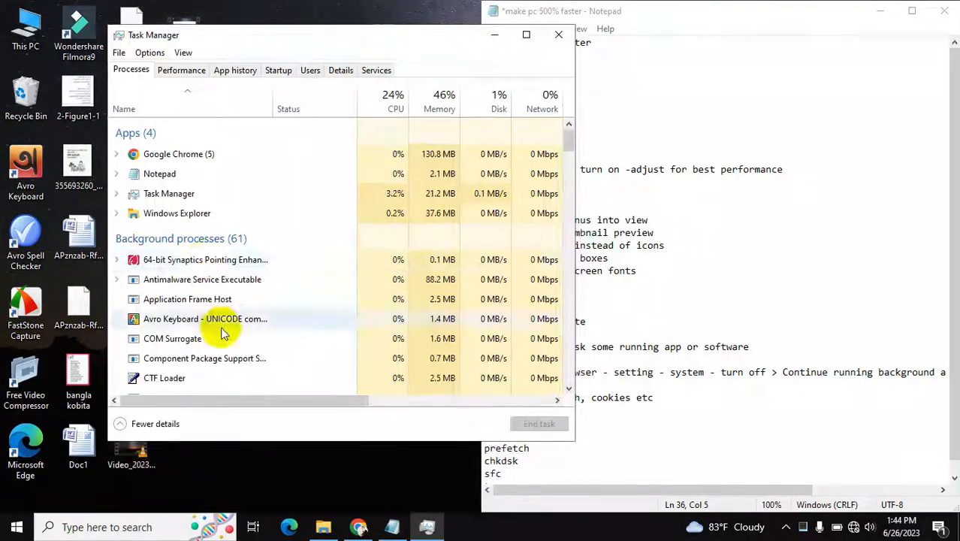
scroll(237, 331, "down", 2)
scroll(260, 365, "down", 1)
scroll(264, 360, "up", 2)
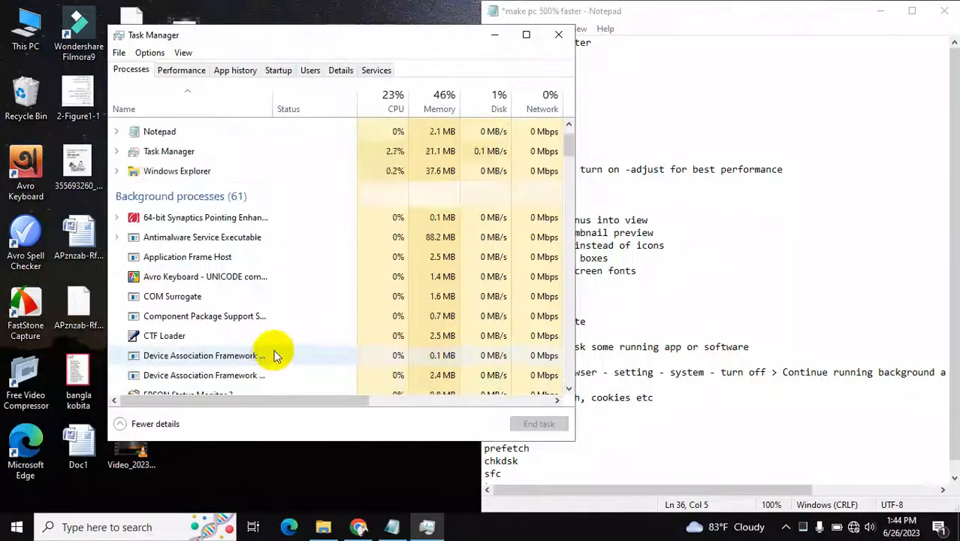
scroll(271, 349, "down", 3)
scroll(223, 331, "down", 1)
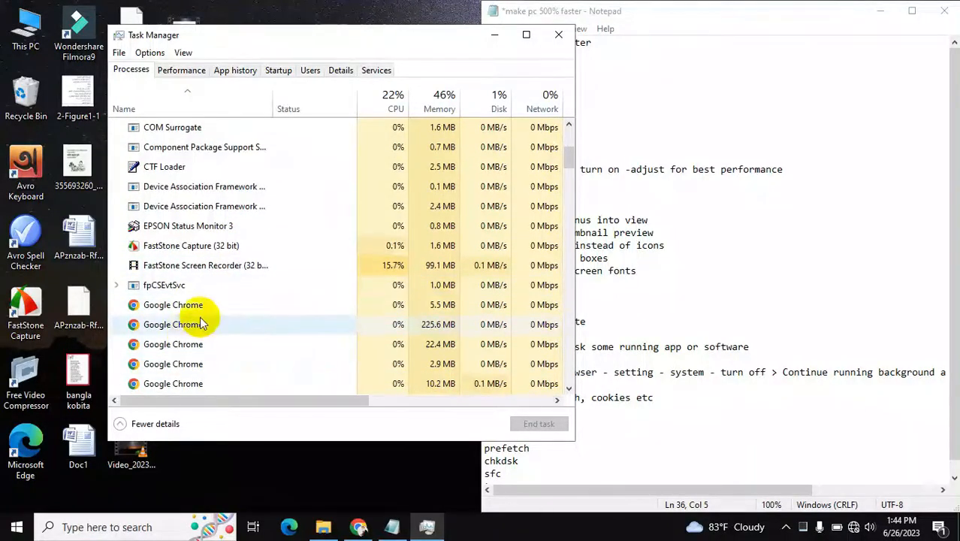
scroll(223, 286, "down", 1)
scroll(210, 265, "down", 1)
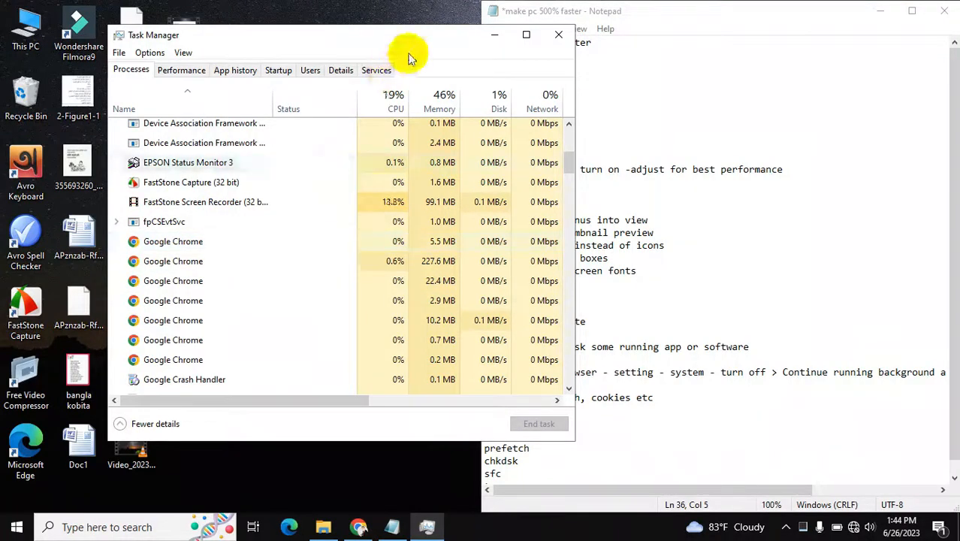
Switch to Google Chrome and open the System page of its settings
left_click(361, 530)
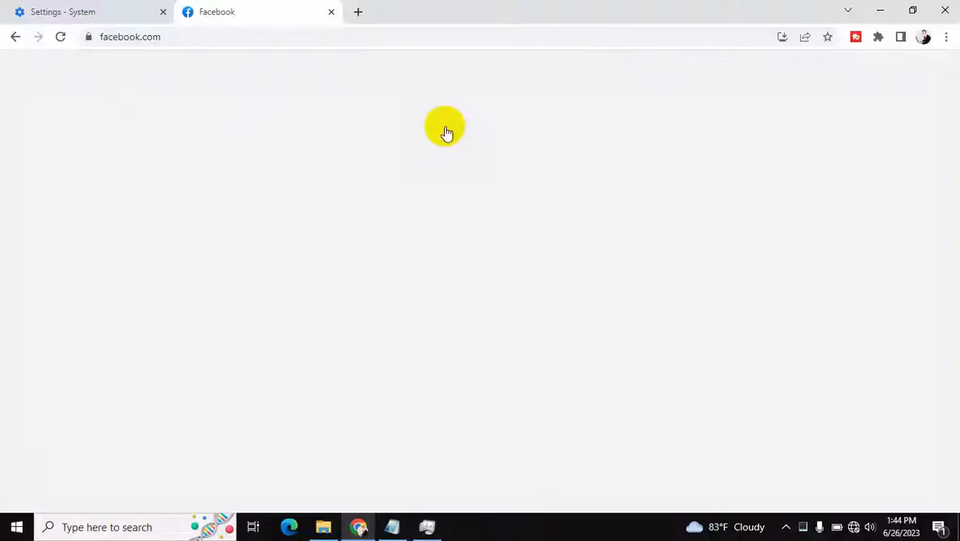
left_click(949, 43)
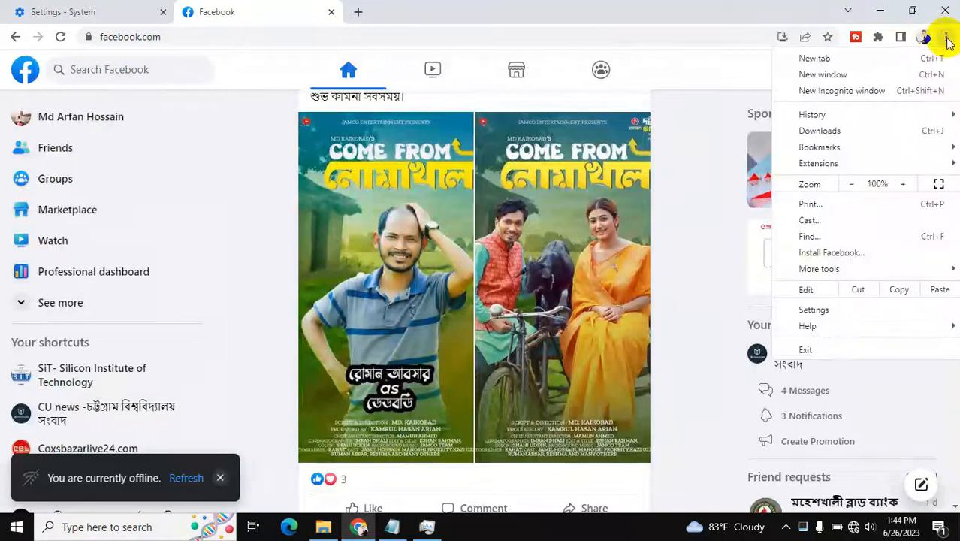
left_click(826, 314)
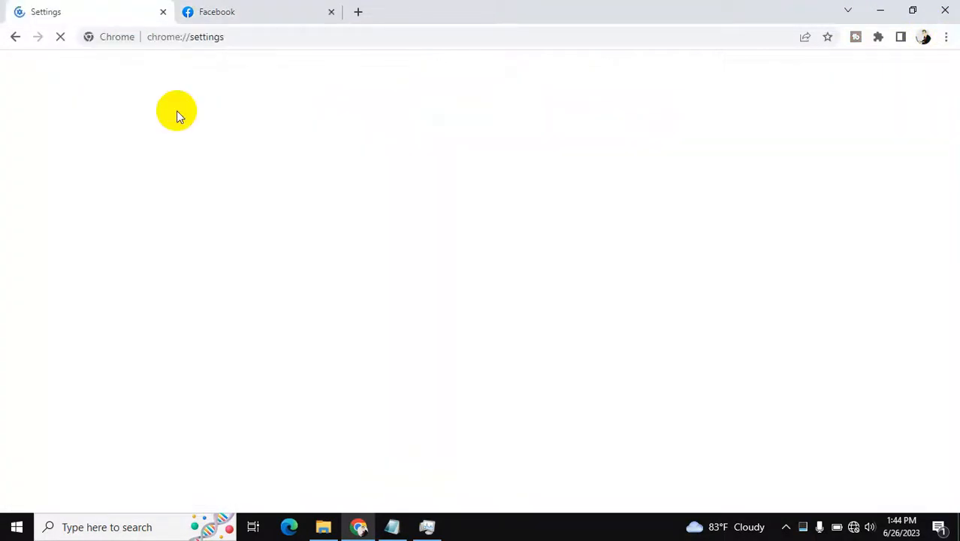
left_click(72, 434)
Turn off Continue running background apps when Google Chrome is closed
left_click(711, 152)
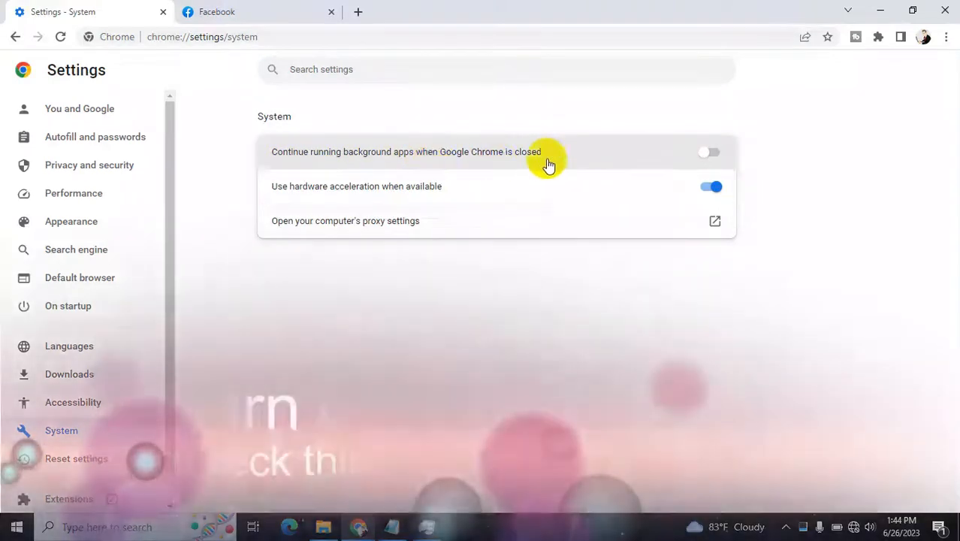
left_click(711, 152)
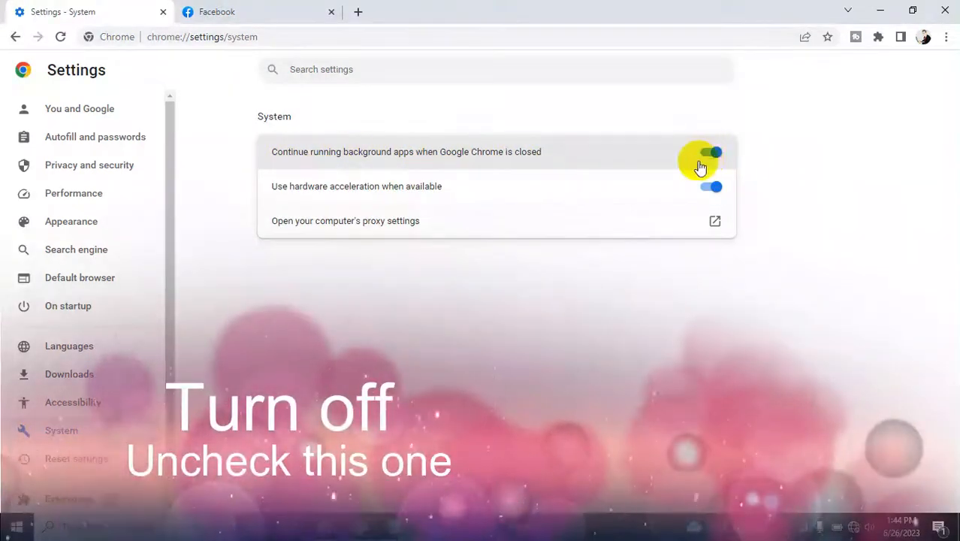
left_click(710, 153)
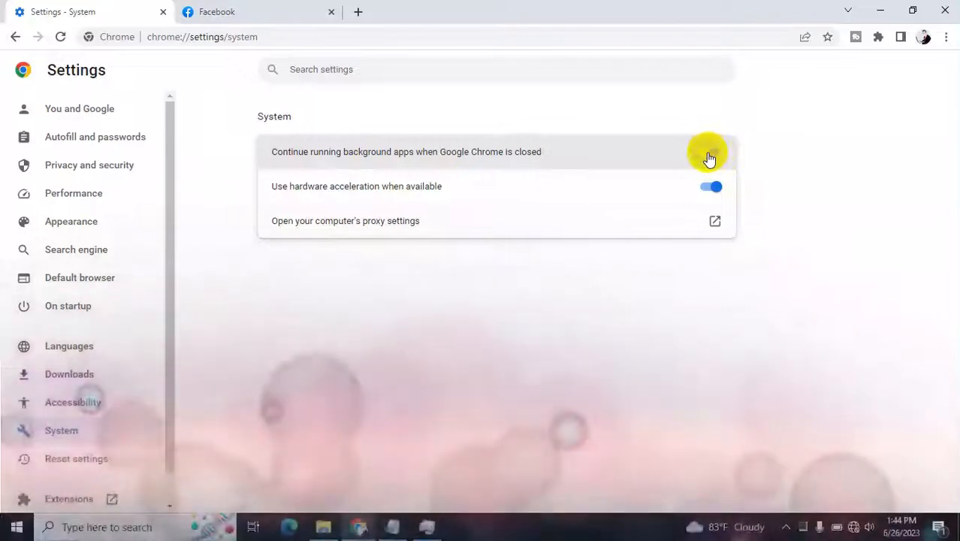
left_click(712, 154)
left_click(714, 155)
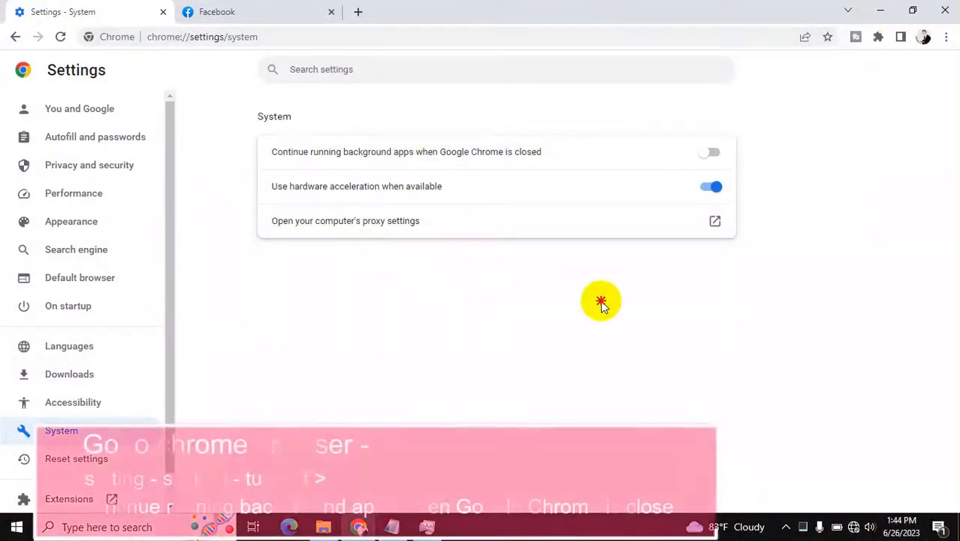
Close the Chrome window and Task Manager, keeping the Notepad notes open
left_click(943, 12)
left_click(727, 225)
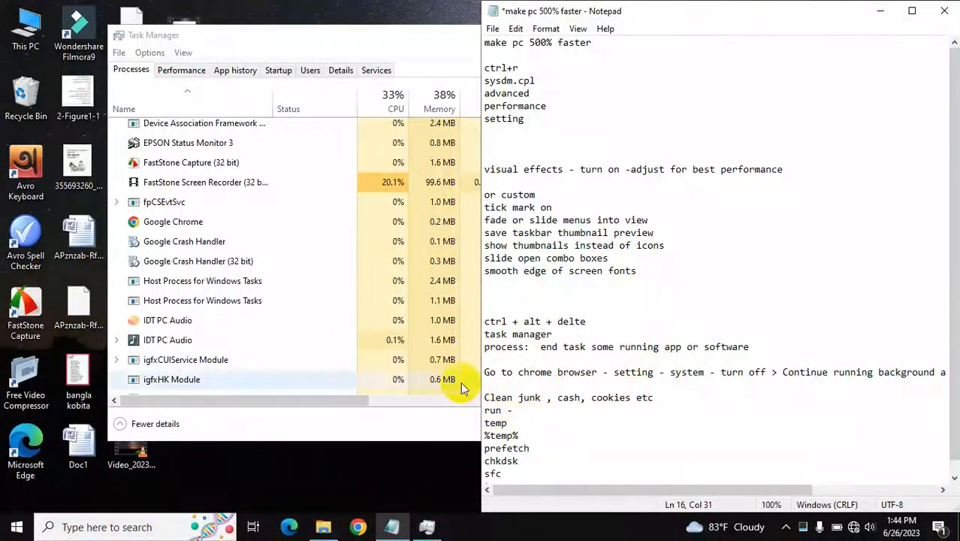
left_click(429, 38)
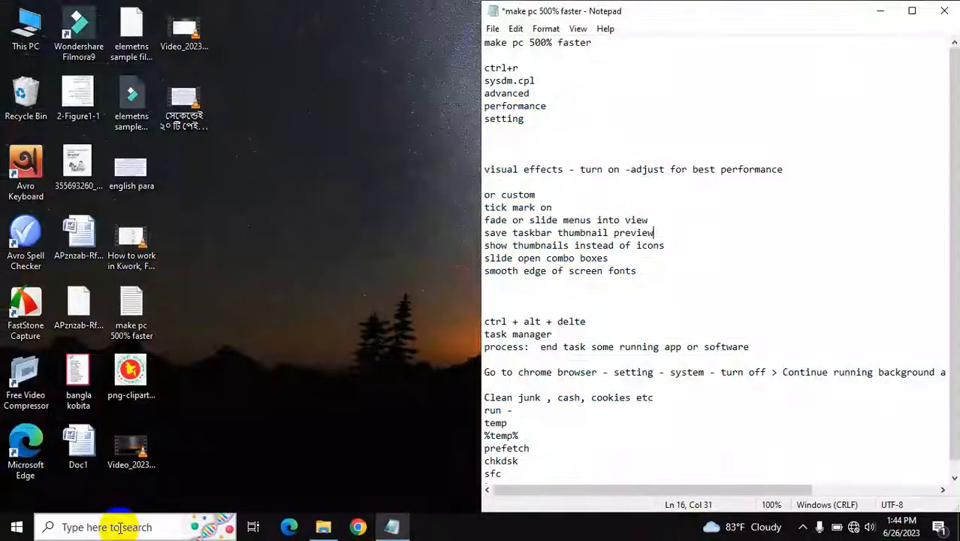
Run the tree command from the Windows Run dialog
left_click(119, 527)
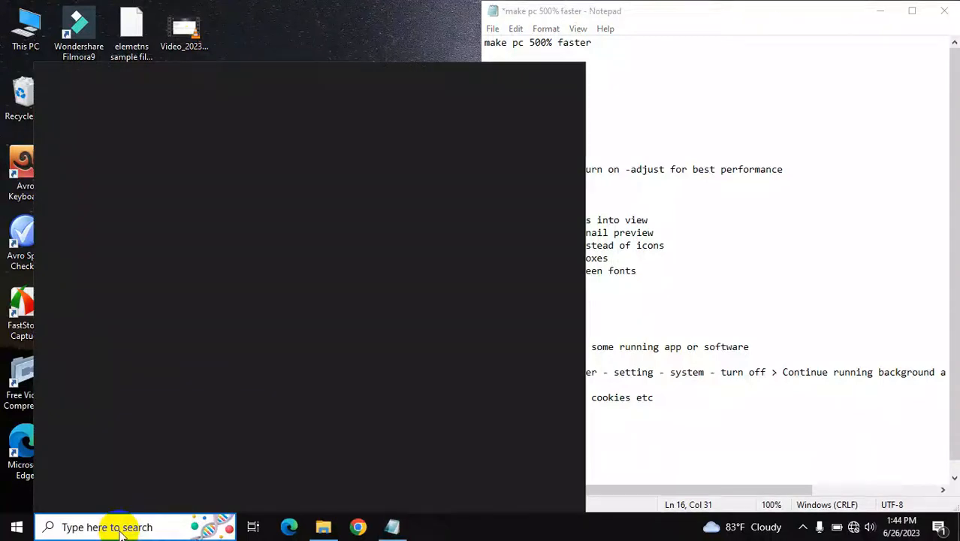
key("super+r")
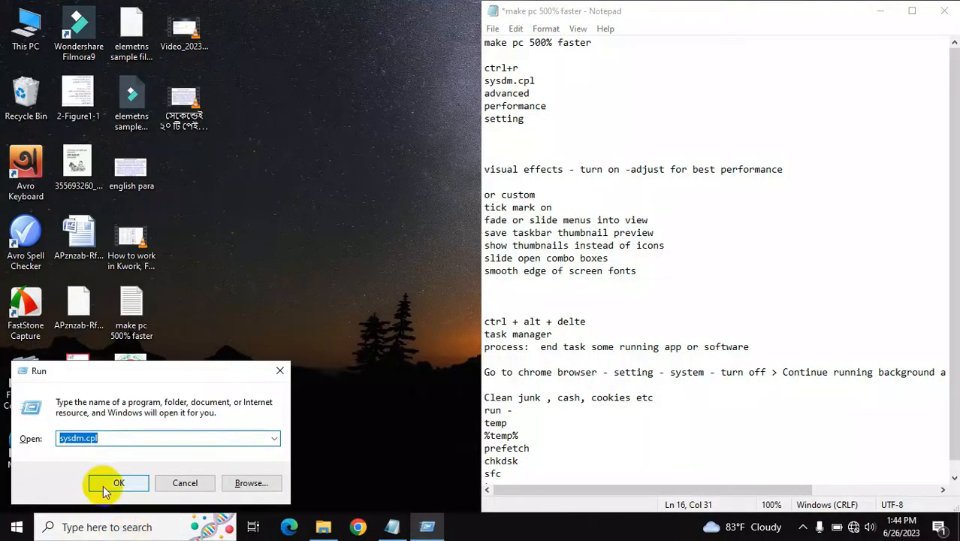
type("trww")
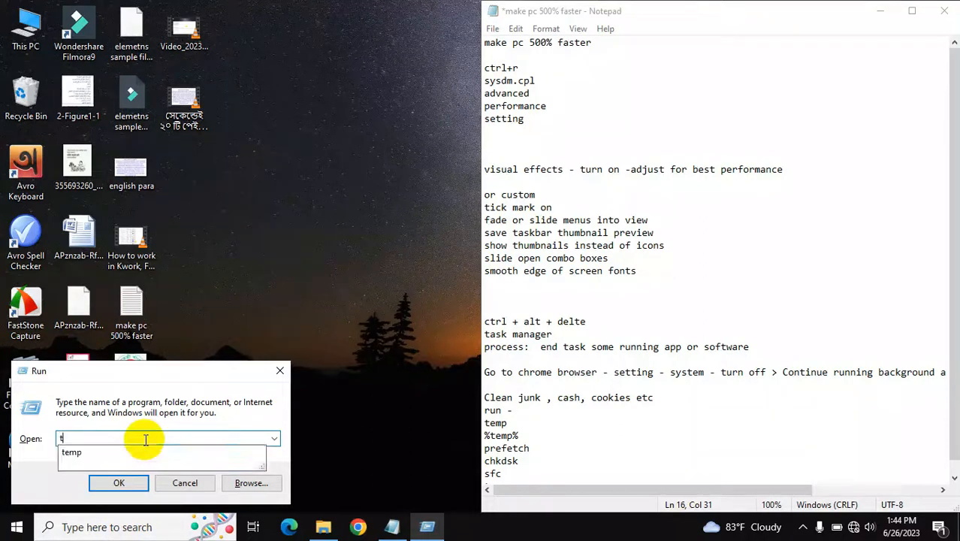
key("BackSpace")
key("BackSpace")
type("evi")
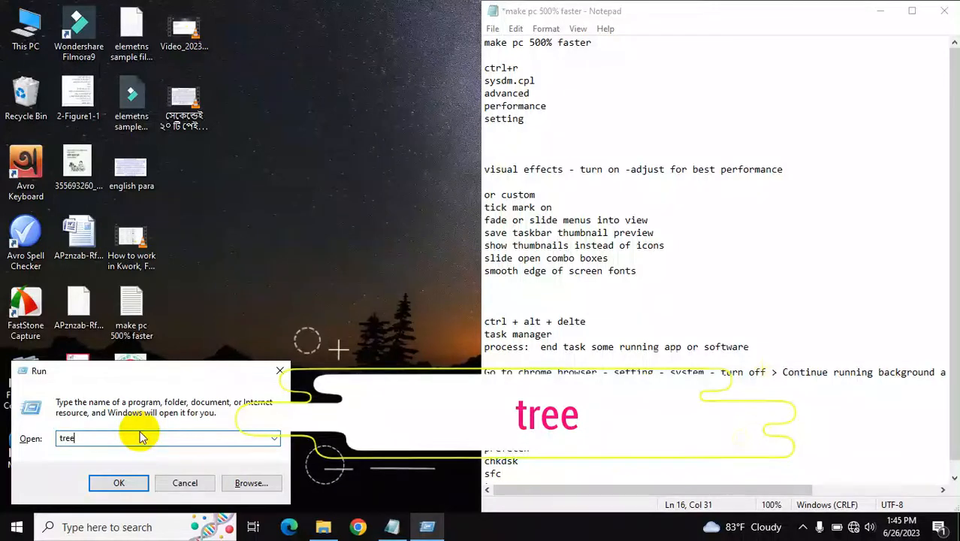
type("e")
left_click(118, 483)
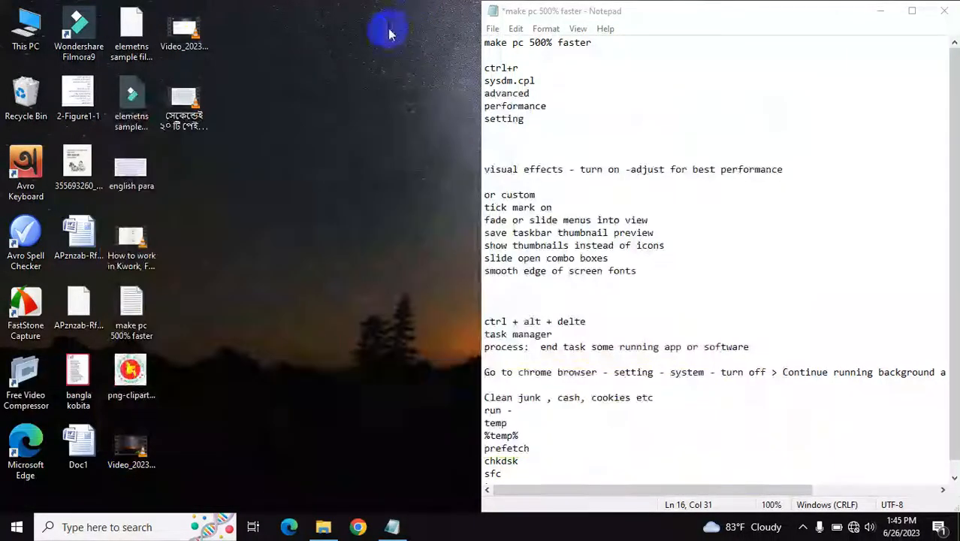
right_click(363, 36)
left_click(385, 75)
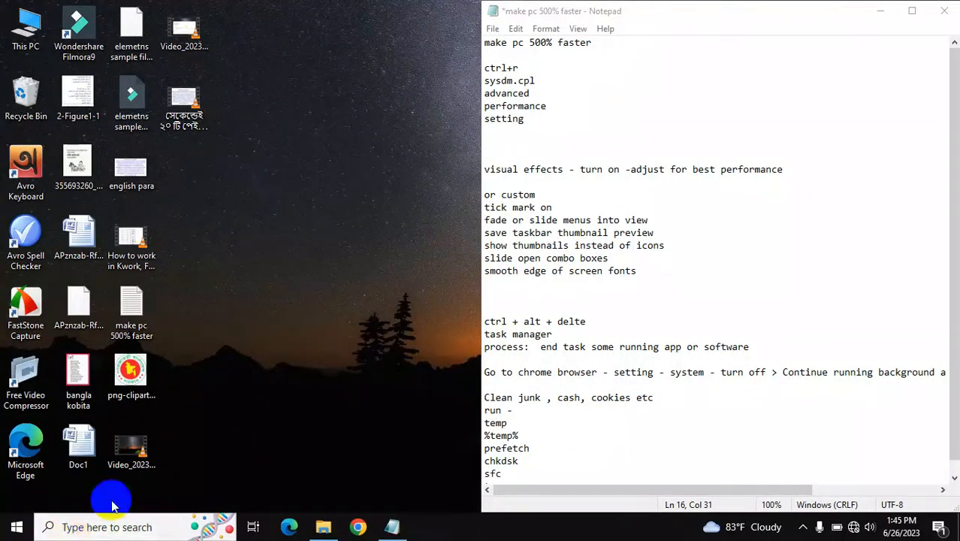
Open the Windows Temp folder by running temp and delete all its items, granting administrator permission for all current items
key("super+r")
type("te")
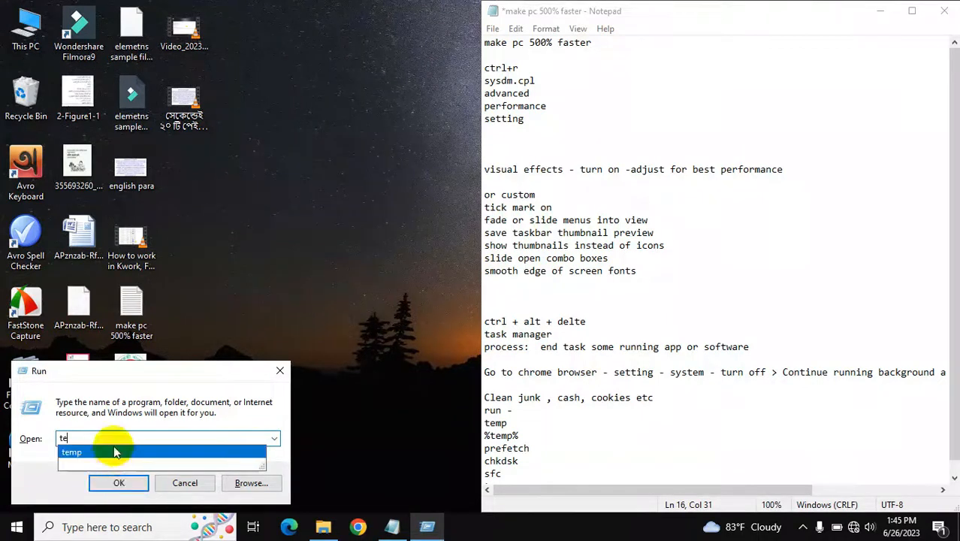
left_click(126, 481)
left_click(124, 483)
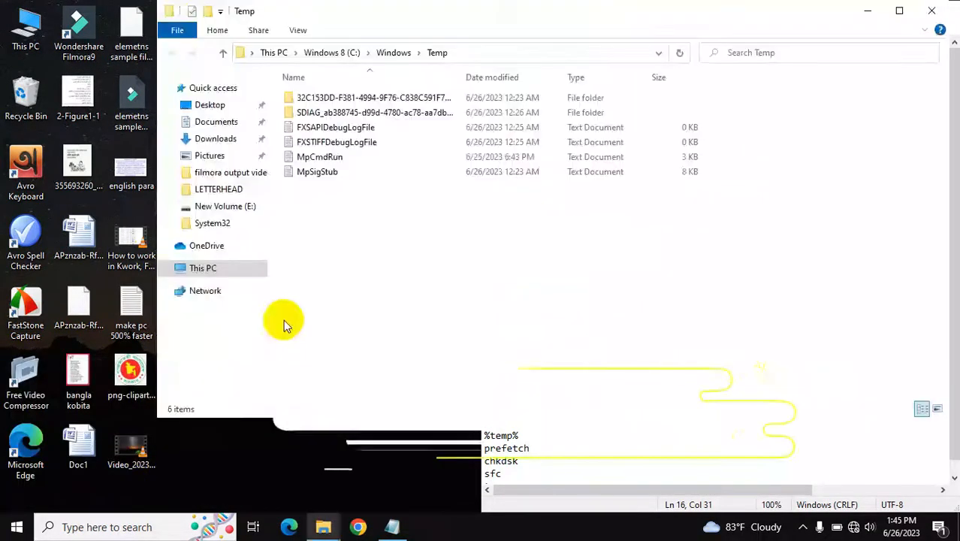
key("ctrl+a")
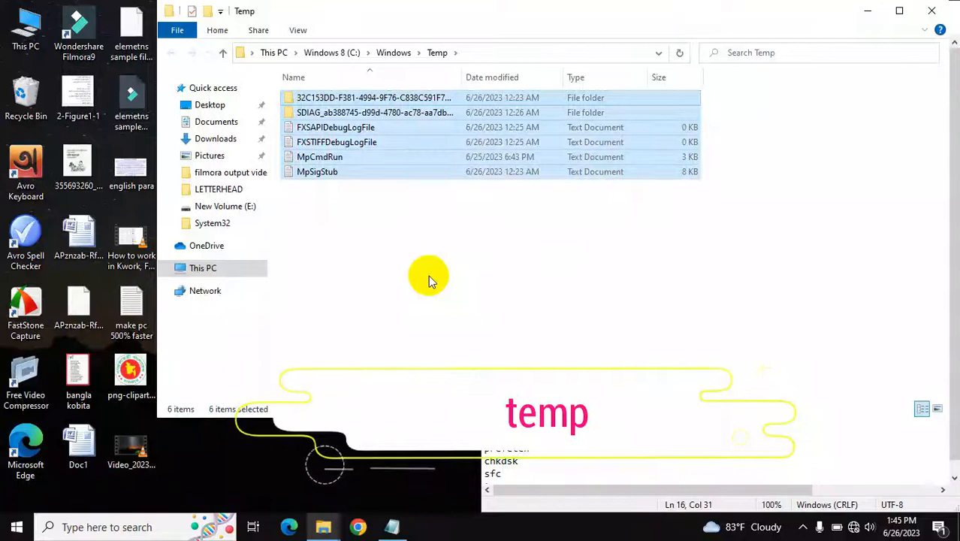
key("Delete")
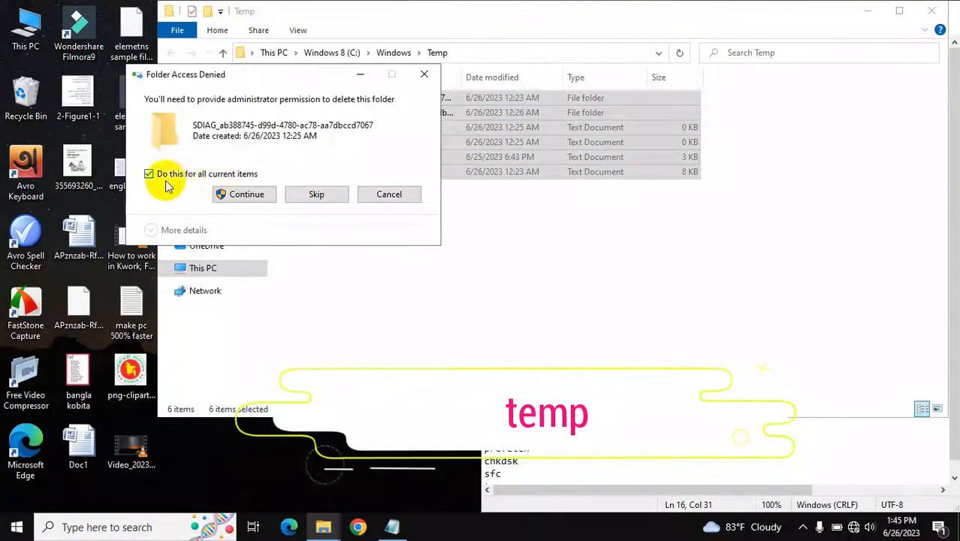
left_click(237, 198)
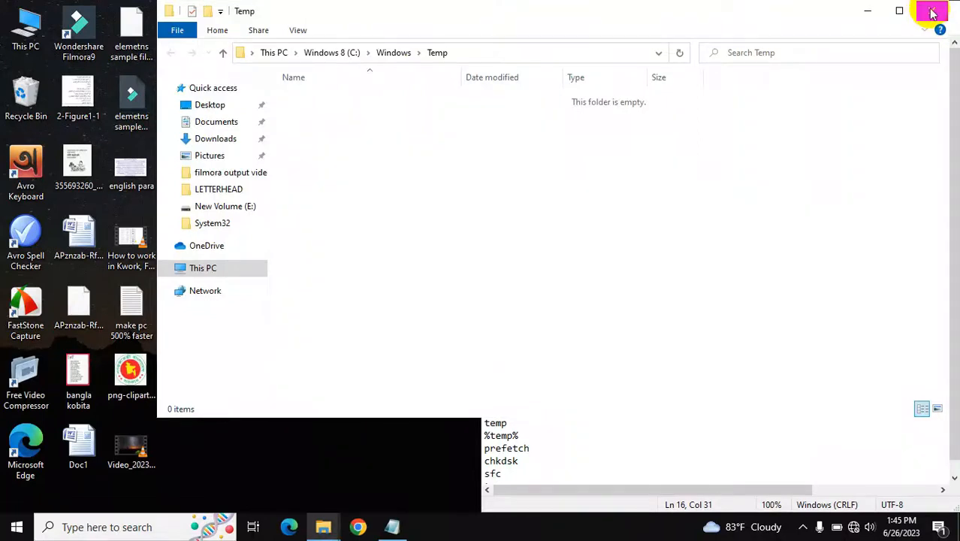
Open the user's temporary files folder by running %temp%
key("super+r")
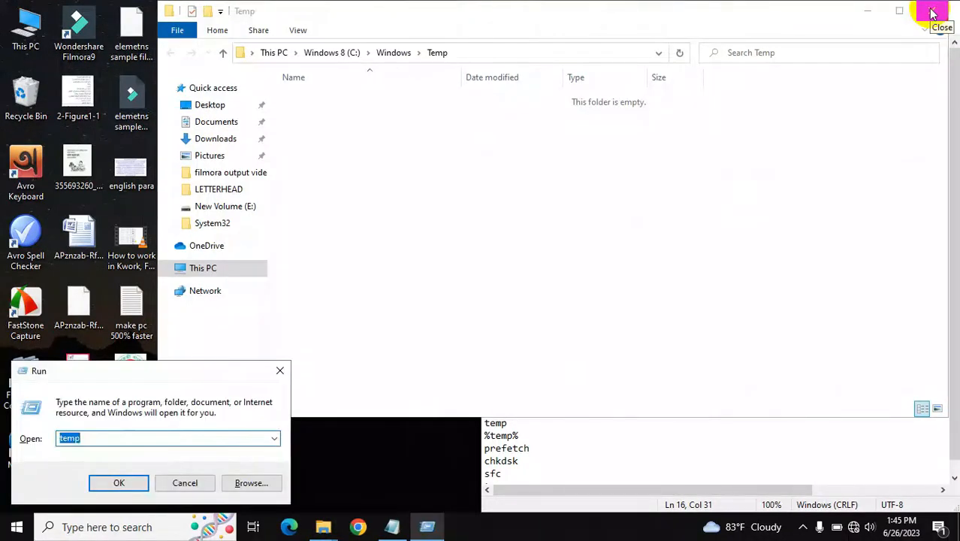
type("%")
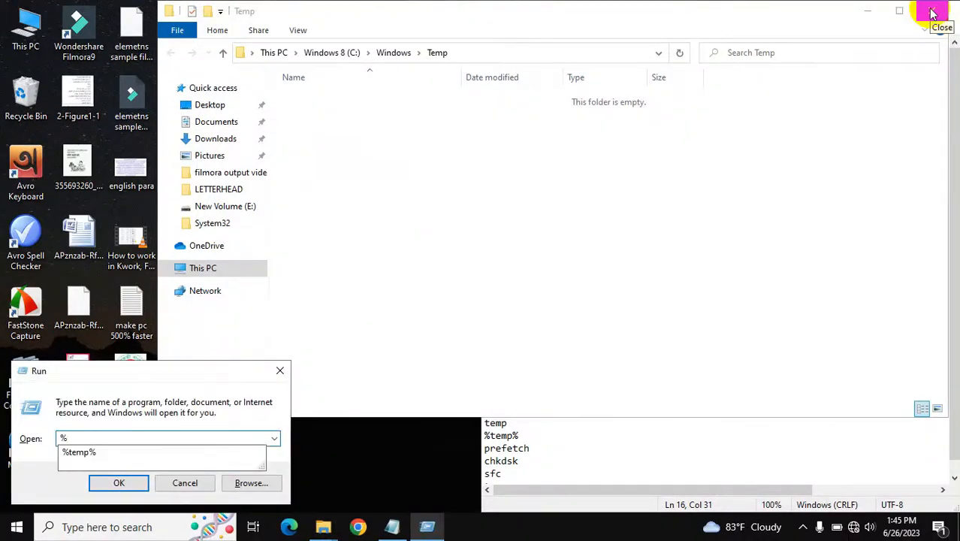
left_click(117, 452)
left_click(115, 481)
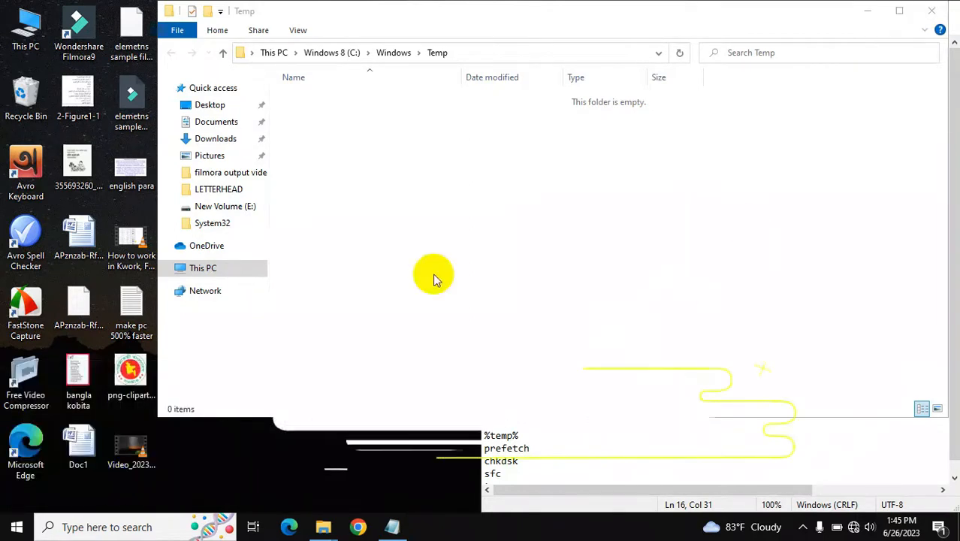
Delete all files and folders in the user's Temp folder and close both Temp windows
key("ctrl+a")
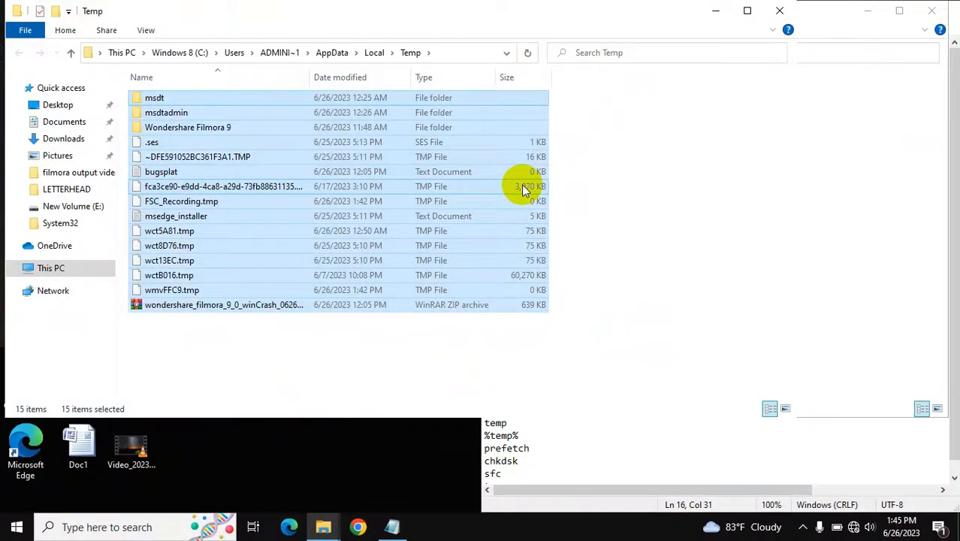
right_click(323, 160)
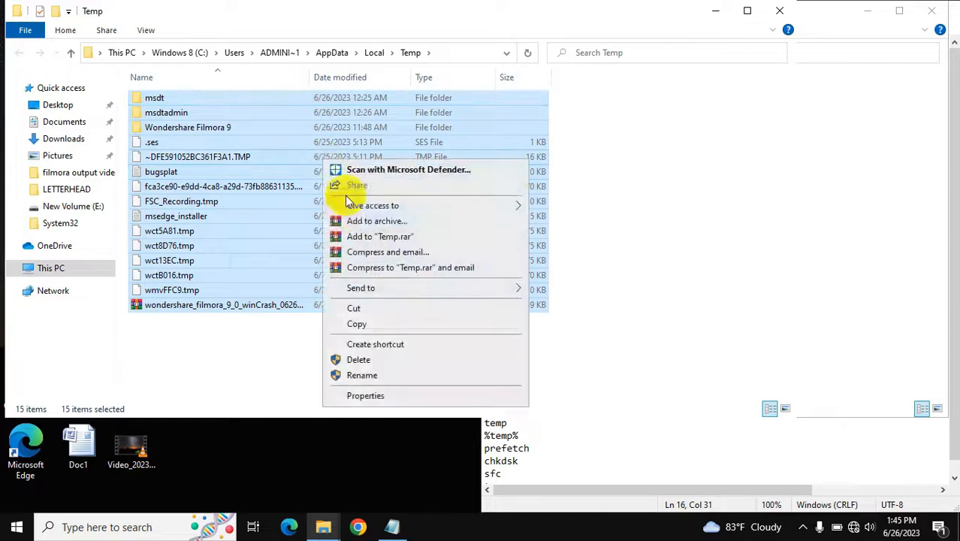
left_click(360, 360)
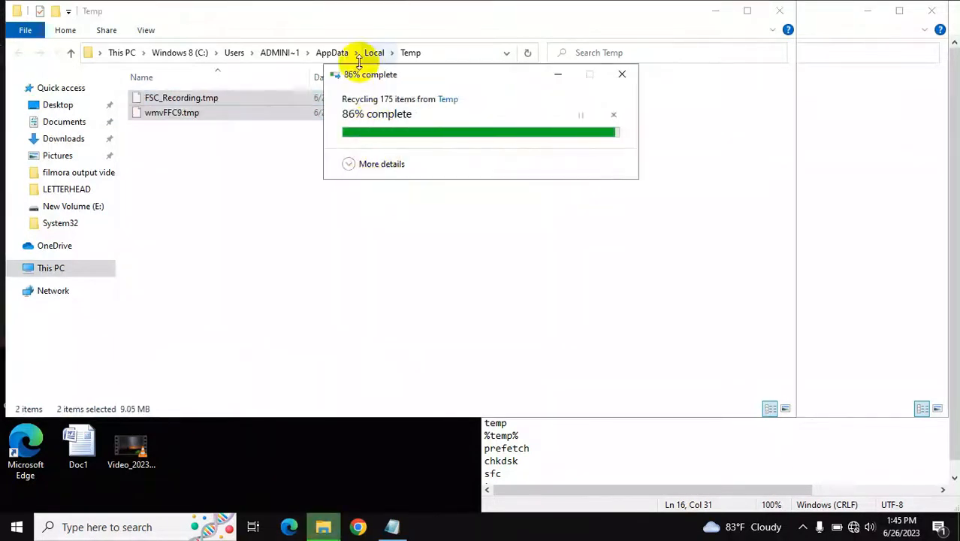
left_click(190, 171)
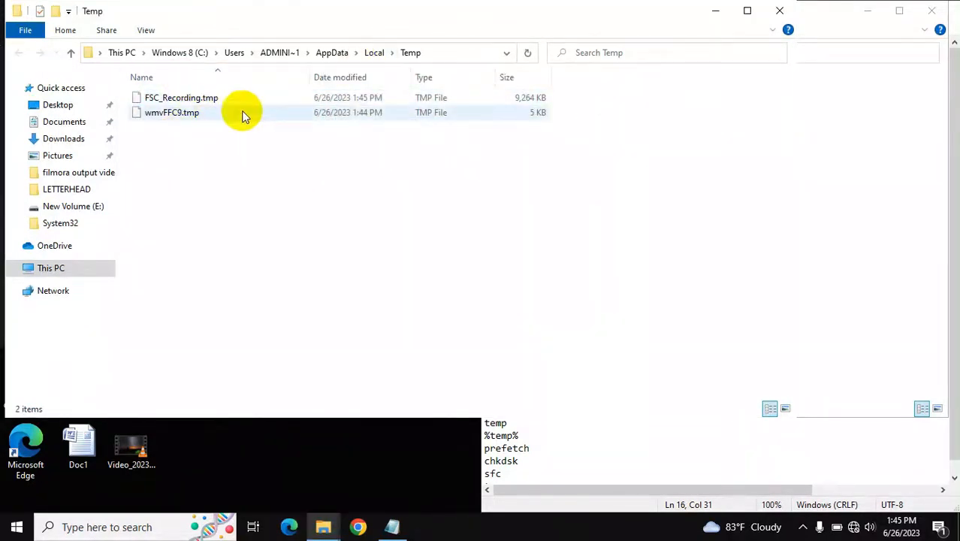
left_click(778, 12)
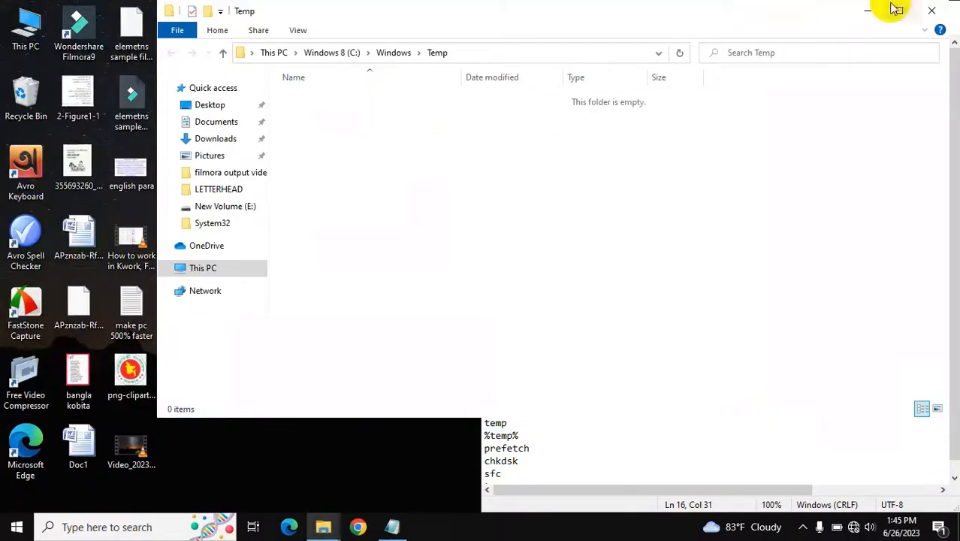
left_click(930, 12)
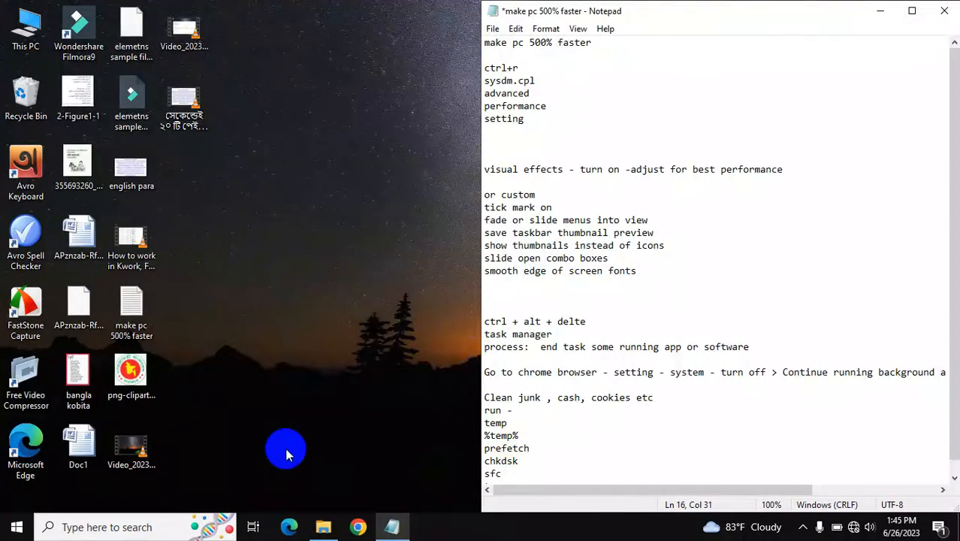
Open the Windows Prefetch folder by running prefetch
key("super+r")
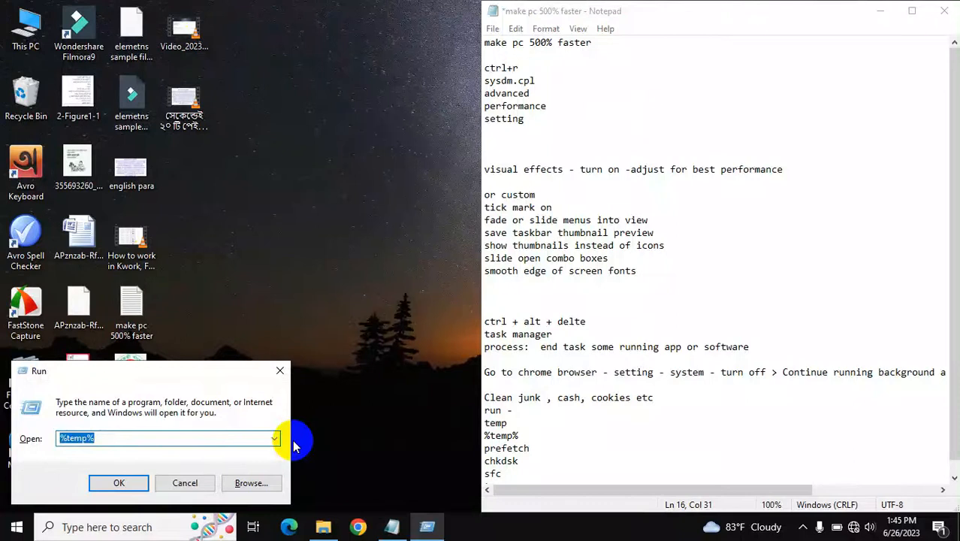
type("p")
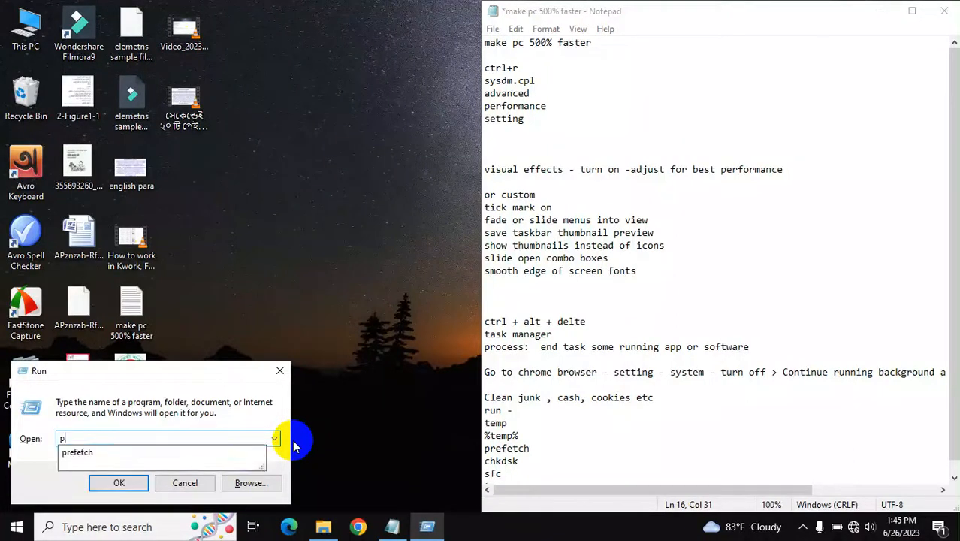
left_click(118, 453)
left_click(119, 482)
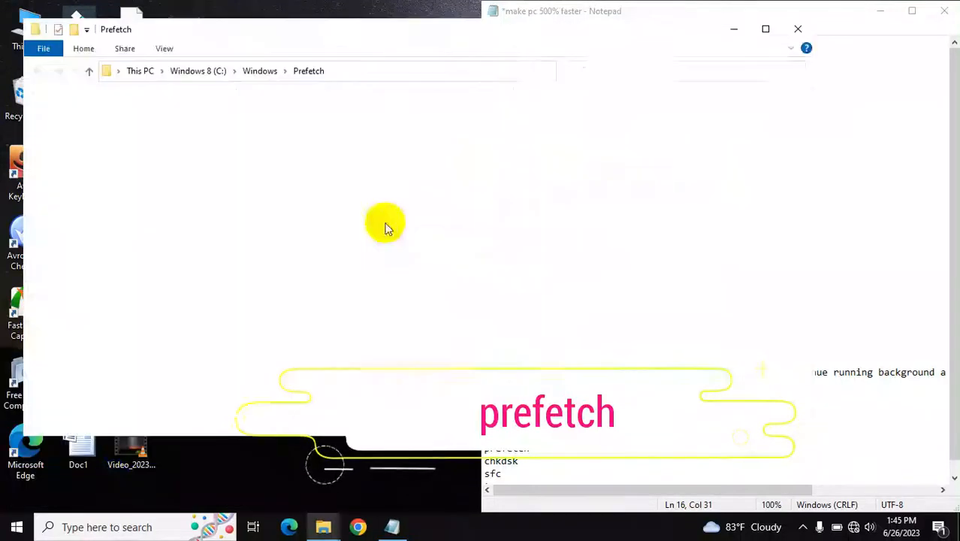
Delete all files in the Prefetch folder, skipping all files in use, and close the folder window
key("ctrl+a")
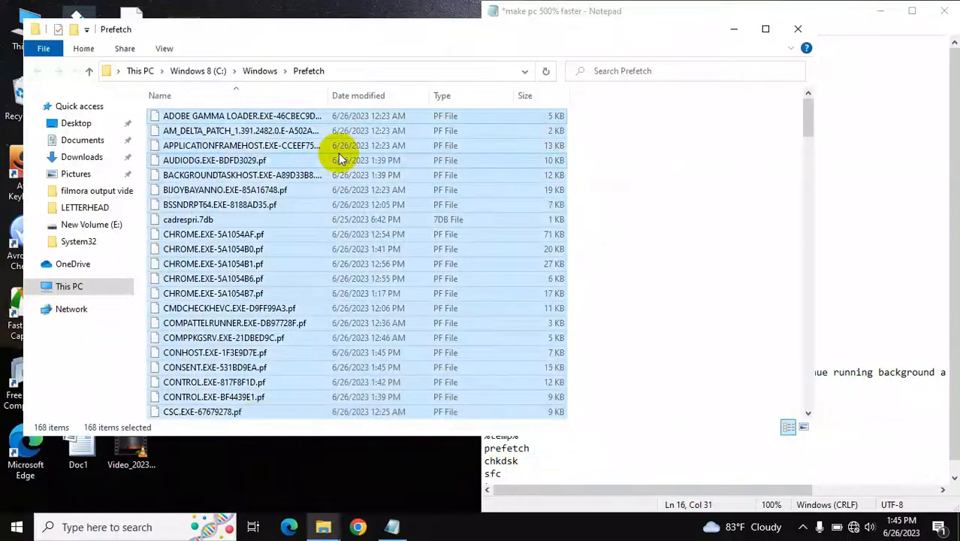
key("Delete")
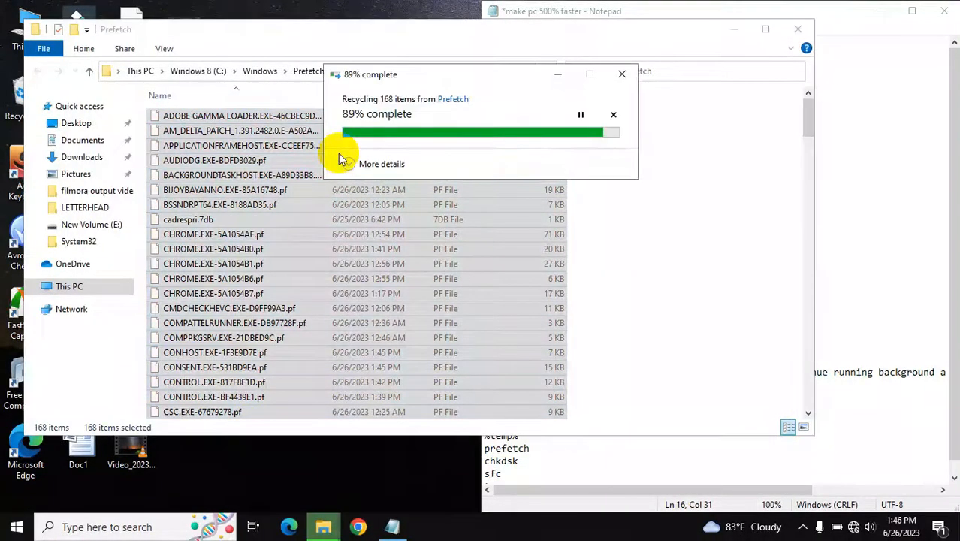
left_click(376, 195)
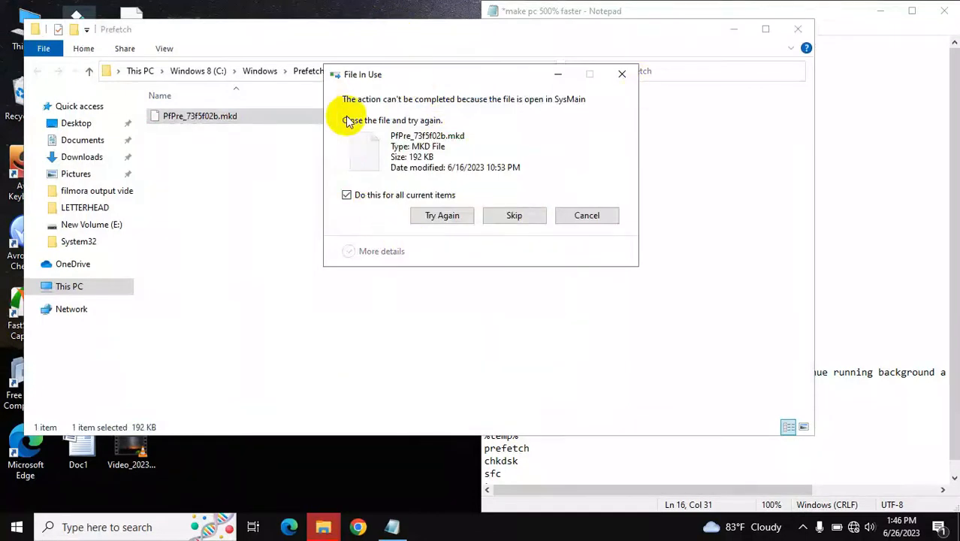
left_click(523, 216)
left_click(795, 34)
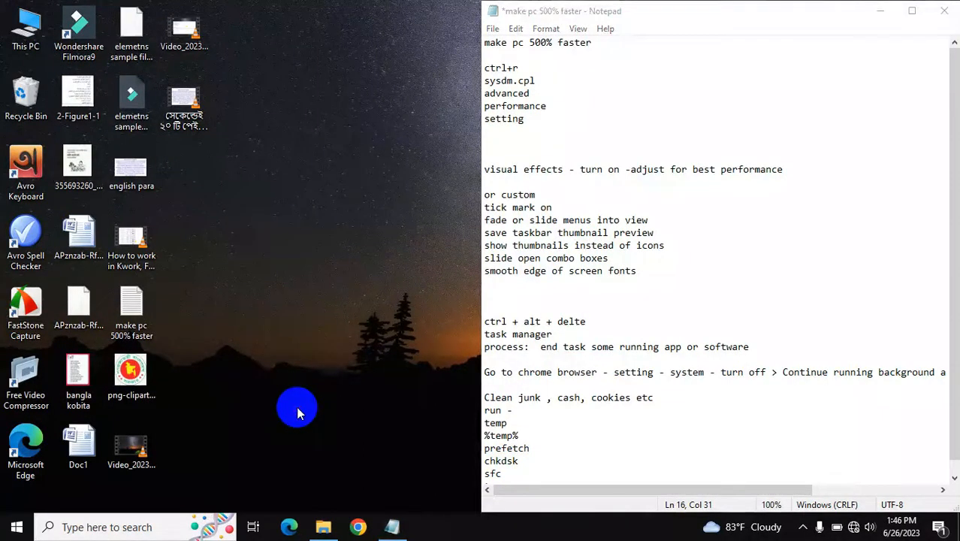
Show the desktop and run the chkdsk command from the Run dialog
key("super+d")
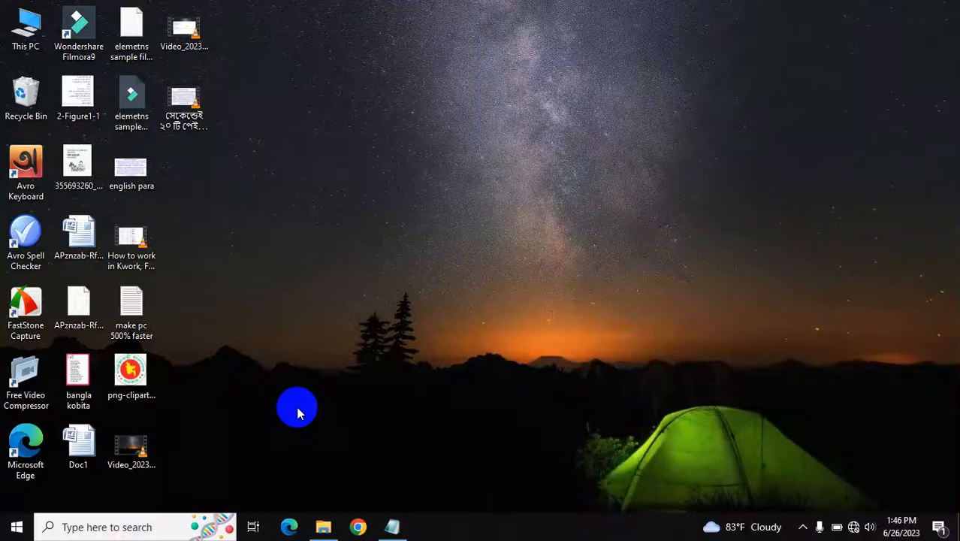
key("super+r")
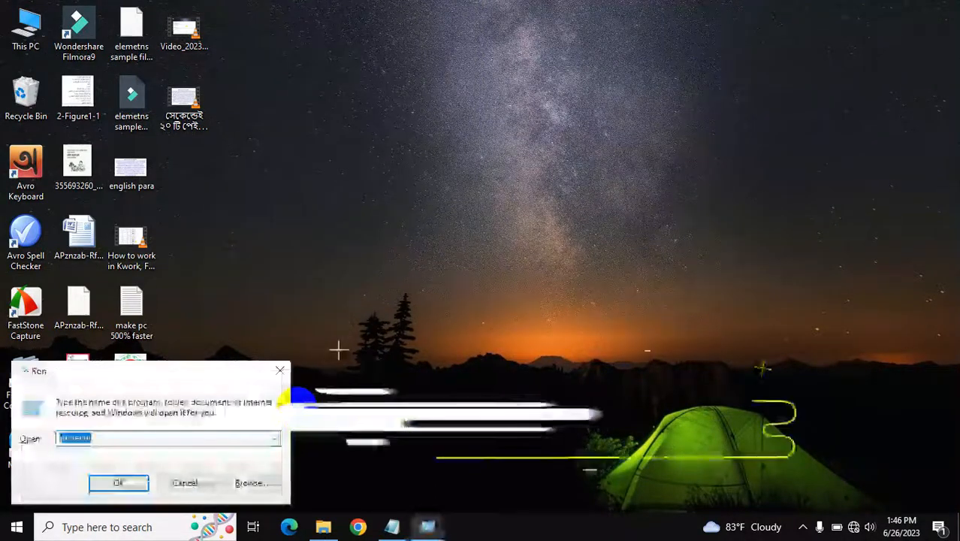
type("c")
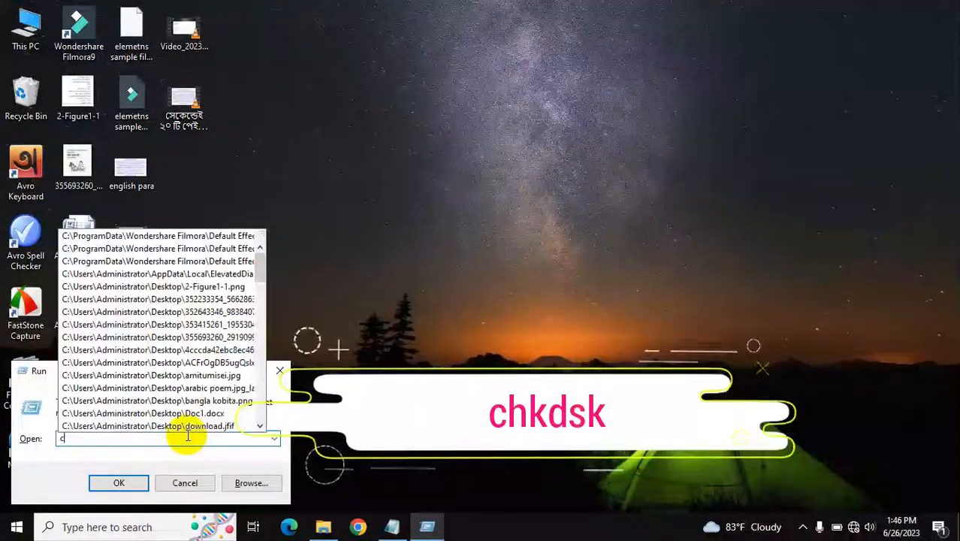
type("hk")
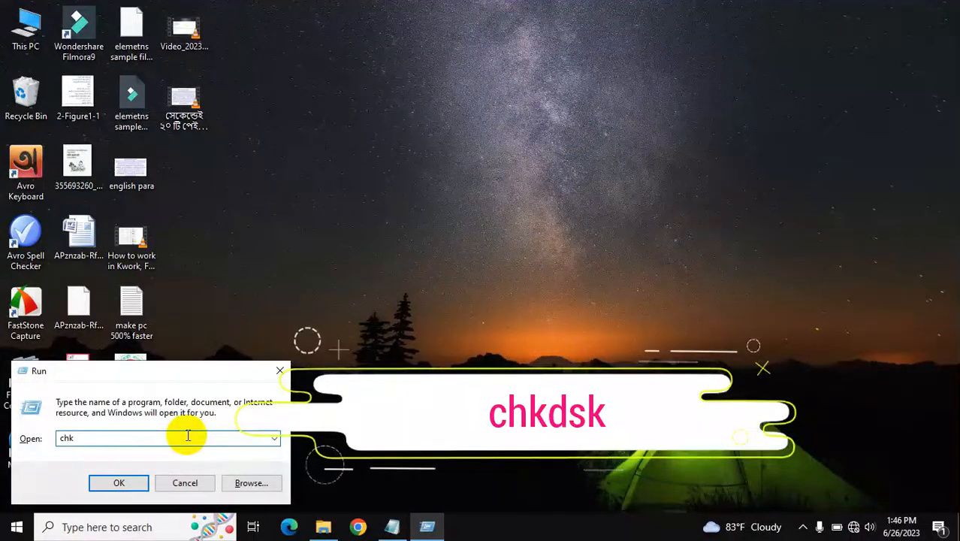
type("ds")
key("Return")
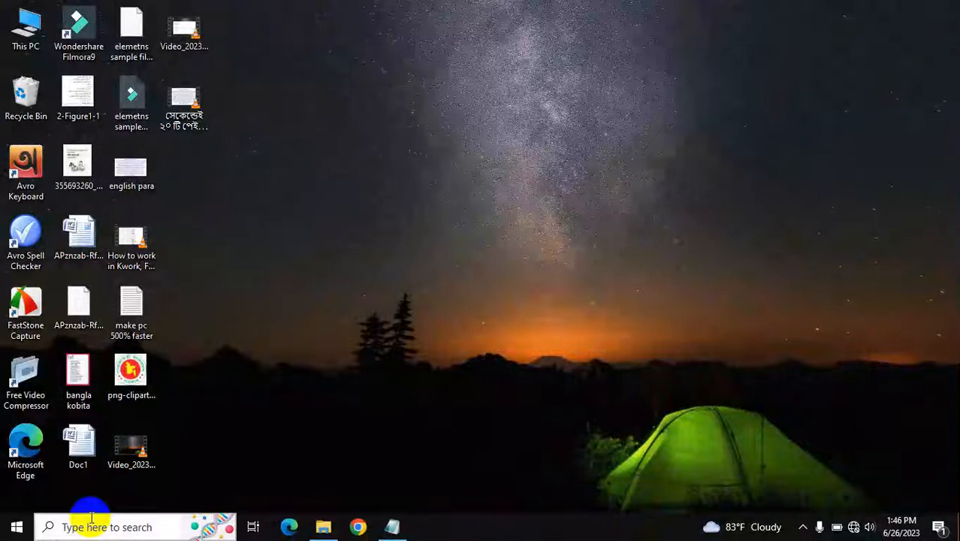
Run the sfc command and return to the Notepad notes to check the end of the command list
key("super+r")
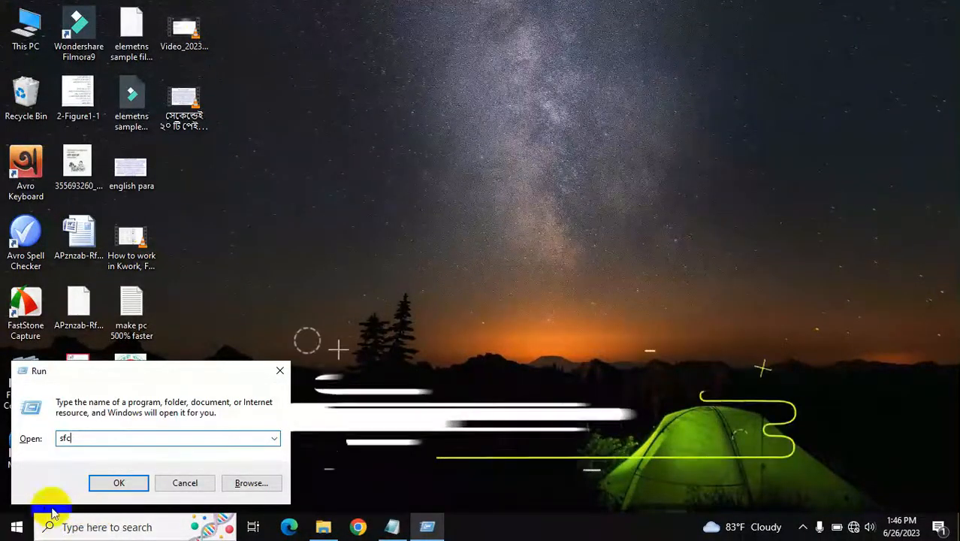
left_click(112, 485)
left_click(394, 526)
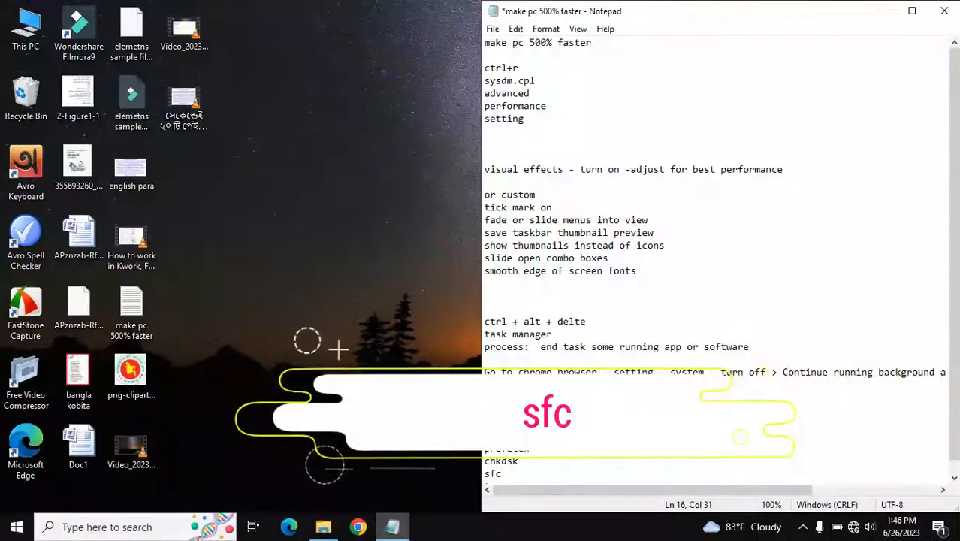
scroll(654, 379, "down", 1)
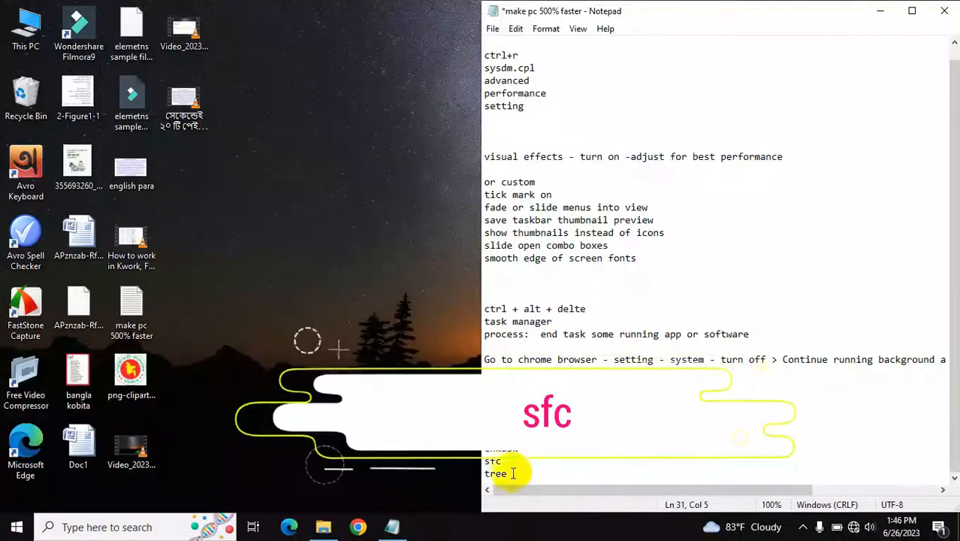
left_click(97, 527)
left_click(775, 280)
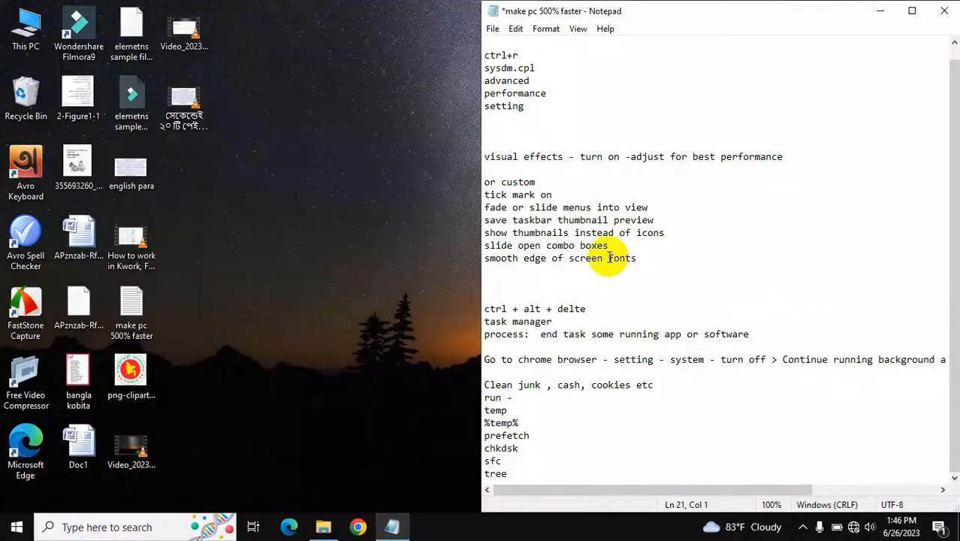